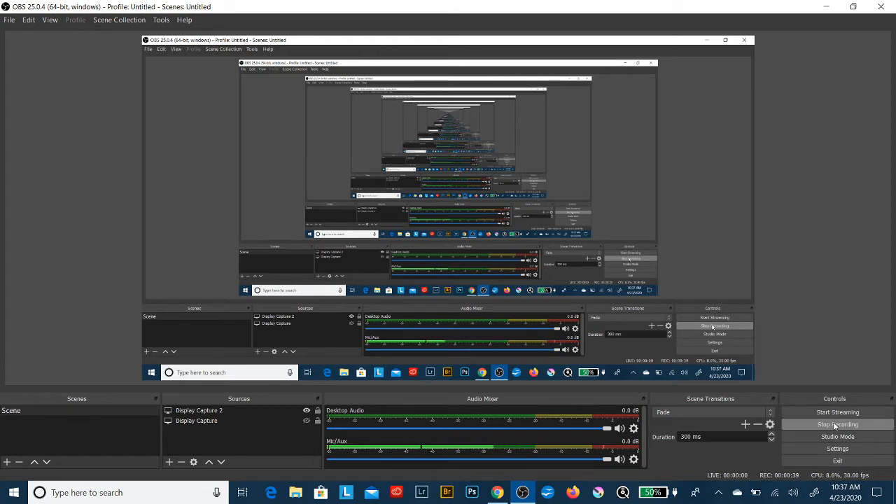
# Step: Switch to Adobe Bridge and open the DCIM > 101ND610 folder on the NIKON D610 (E:) memory card
pyautogui.click(826, 7)
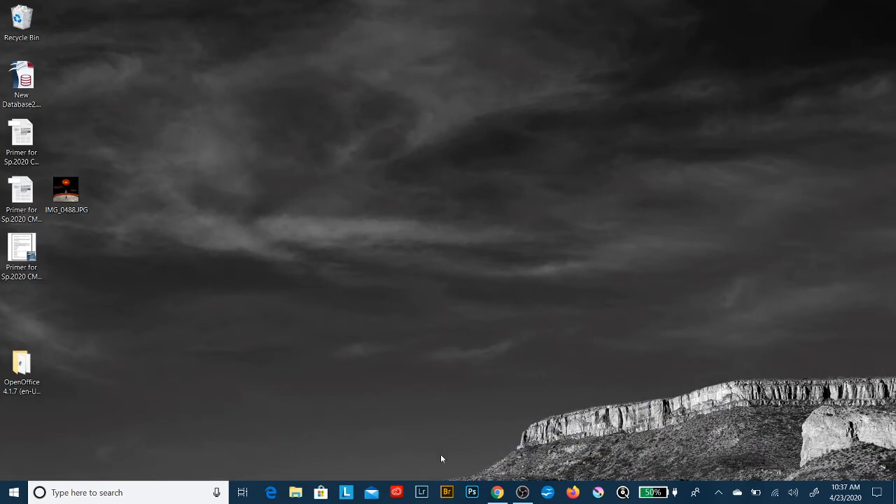
pyautogui.click(446, 491)
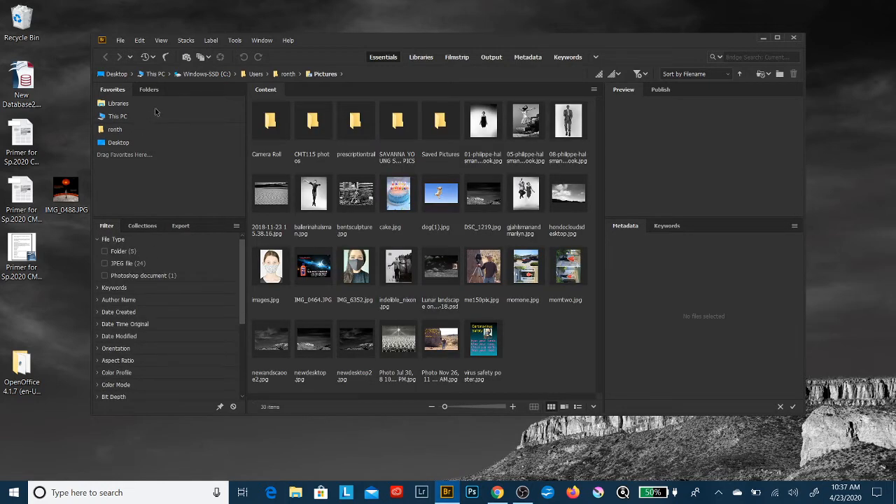
pyautogui.click(112, 117)
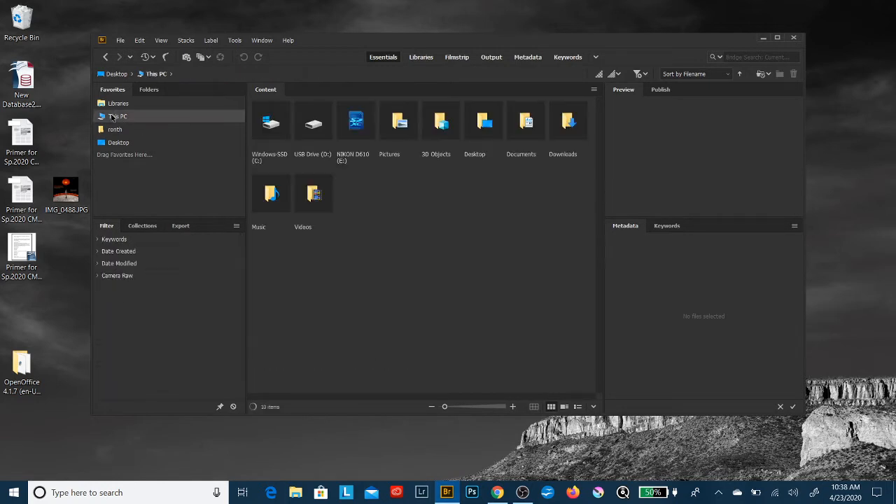
pyautogui.doubleClick(354, 123)
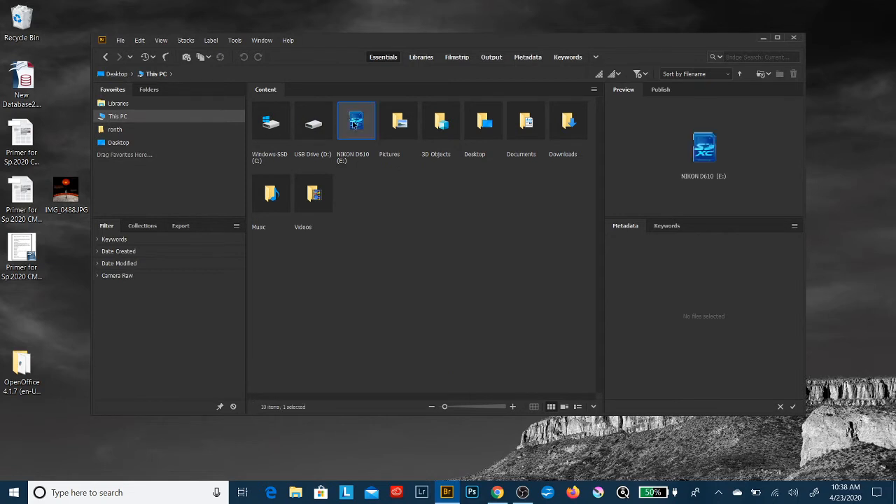
pyautogui.doubleClick(273, 125)
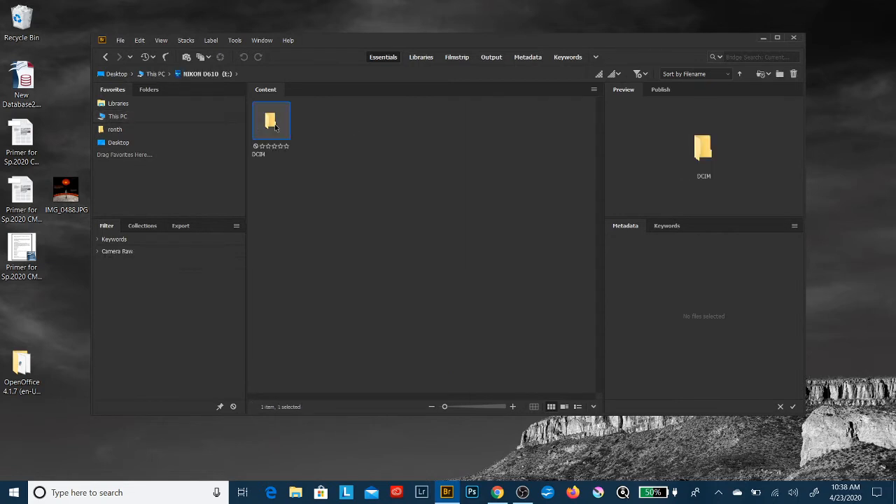
pyautogui.doubleClick(273, 124)
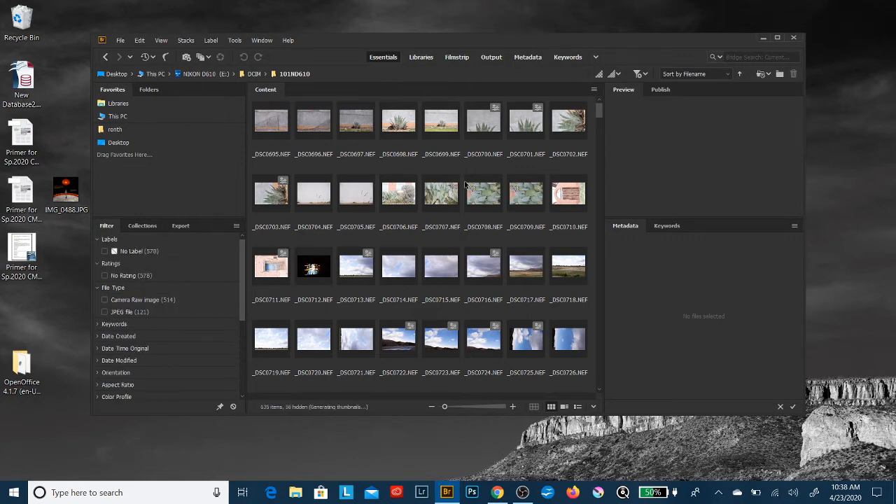
# Step: Look through the photo thumbnails in the 101ND610 folder and preview the tree photo DSC_1281.NEF
pyautogui.scroll(-9, 466, 184)
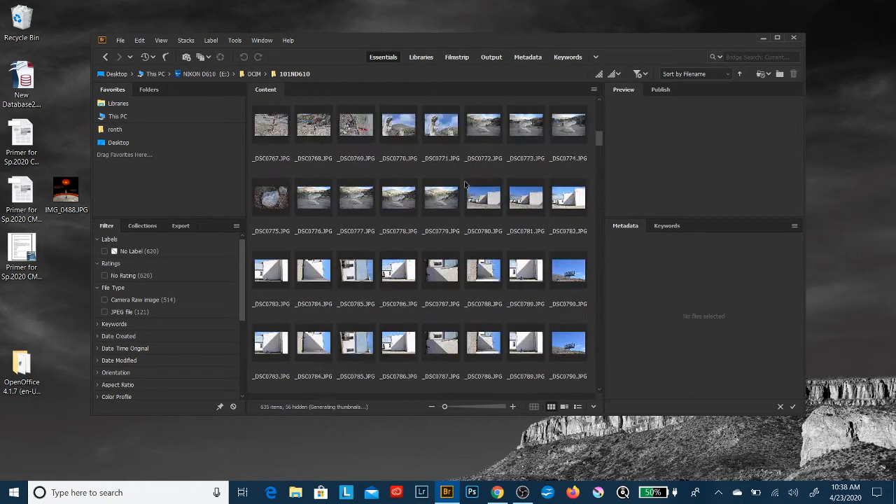
pyautogui.scroll(-10, 466, 185)
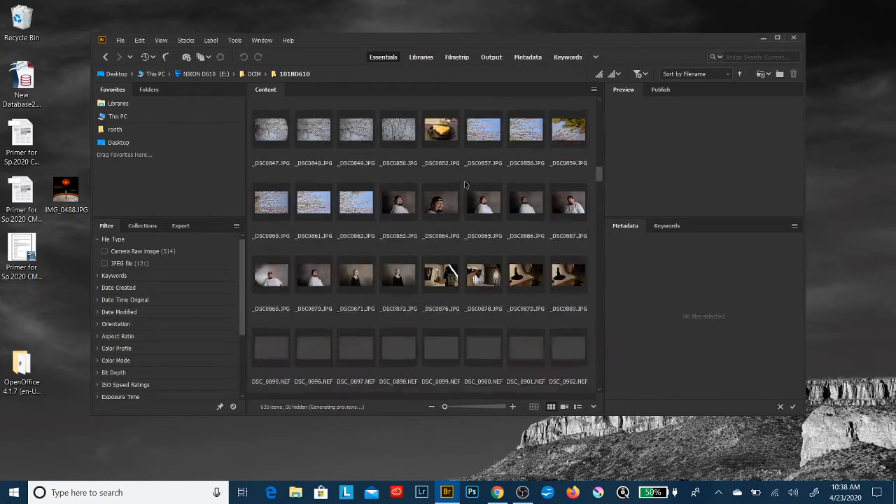
pyautogui.scroll(-5, 464, 185)
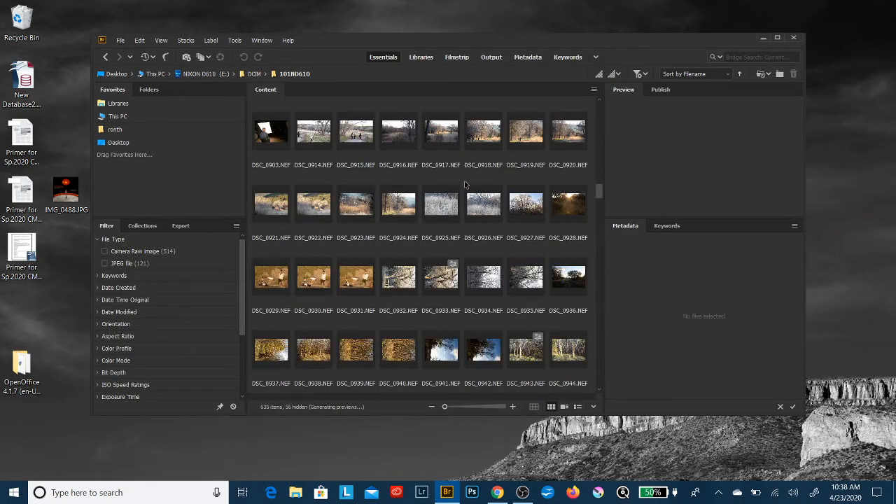
pyautogui.scroll(-5, 464, 184)
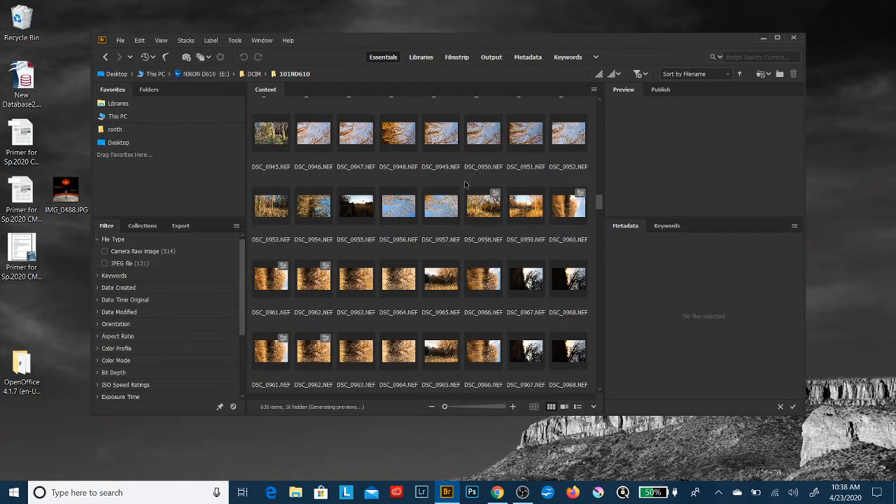
pyautogui.scroll(-7, 464, 184)
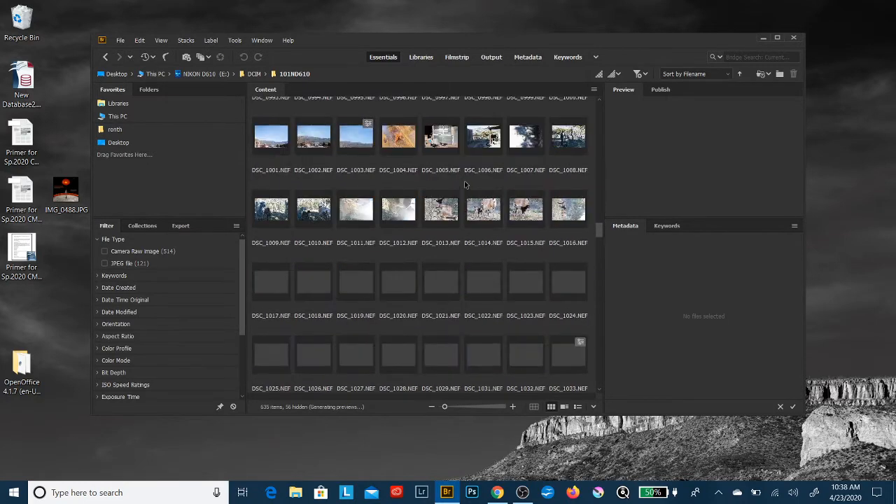
pyautogui.scroll(-9, 464, 184)
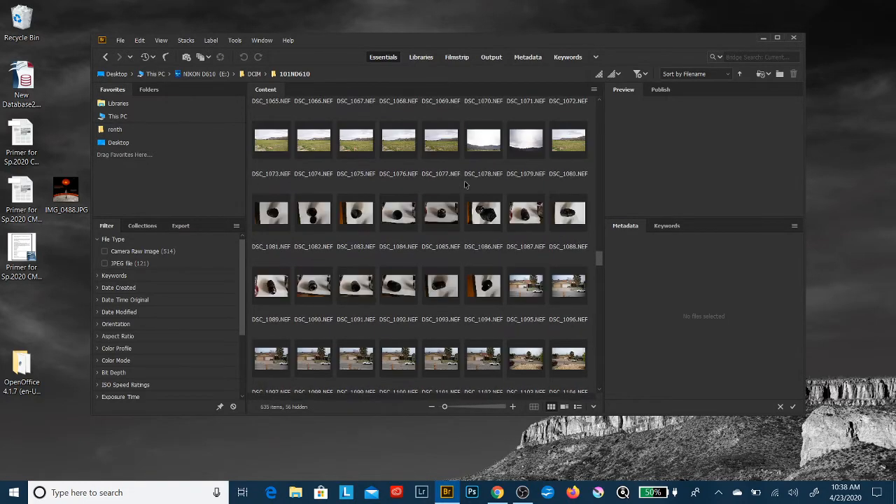
pyautogui.scroll(-6, 464, 184)
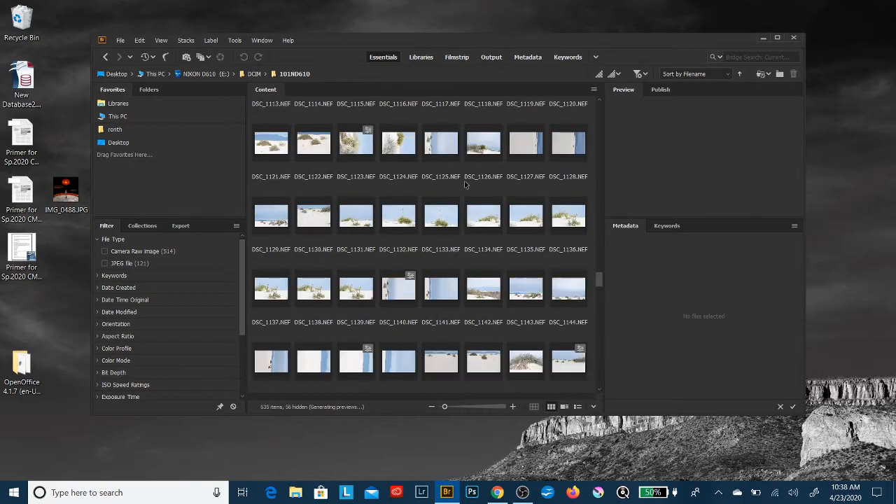
pyautogui.scroll(-6, 464, 185)
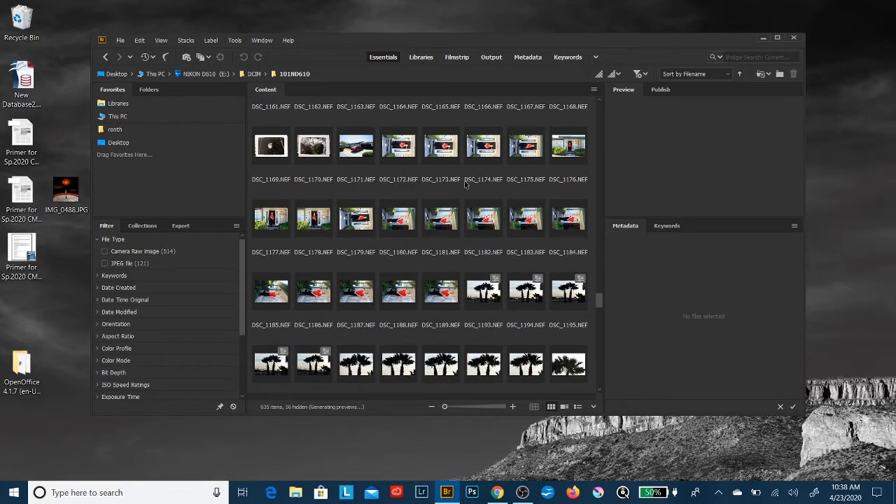
pyautogui.scroll(-2, 440, 238)
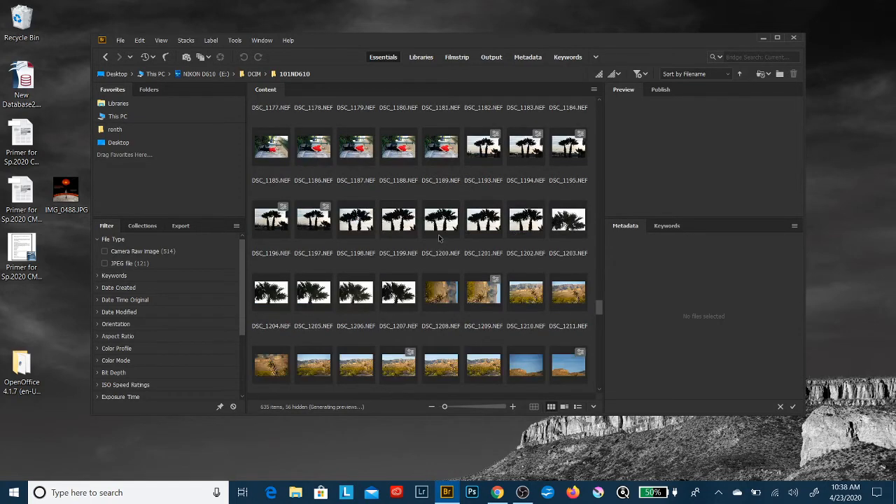
pyautogui.scroll(-7, 439, 238)
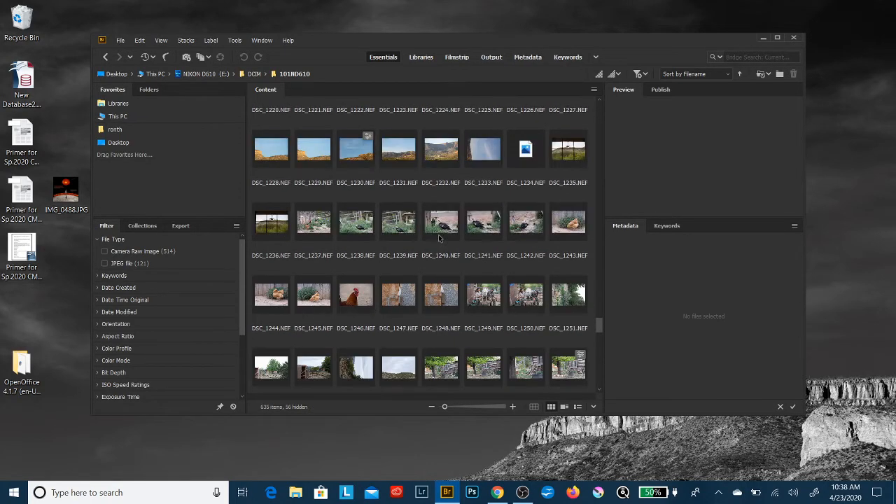
pyautogui.scroll(-2, 439, 238)
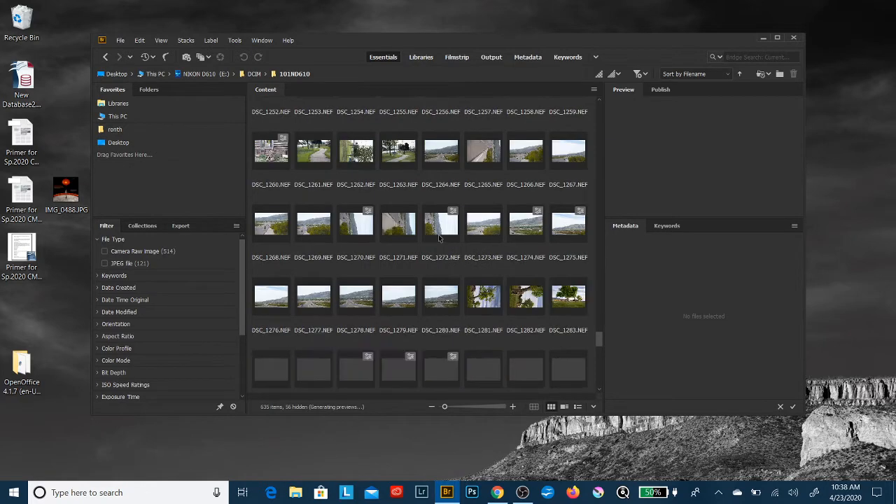
pyautogui.click(482, 298)
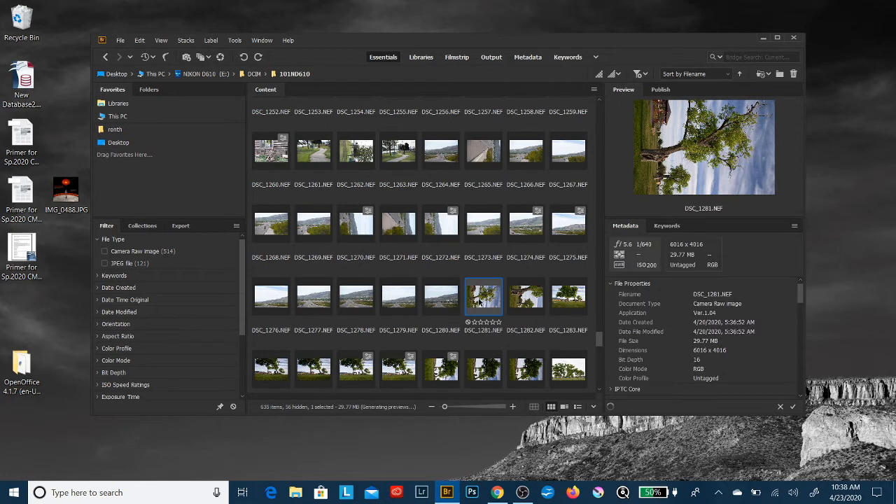
# Step: Preview the cloud and sky photos one after another, from DSC_1315.NEF to DSC_1336.NEF
pyautogui.scroll(-4, 480, 302)
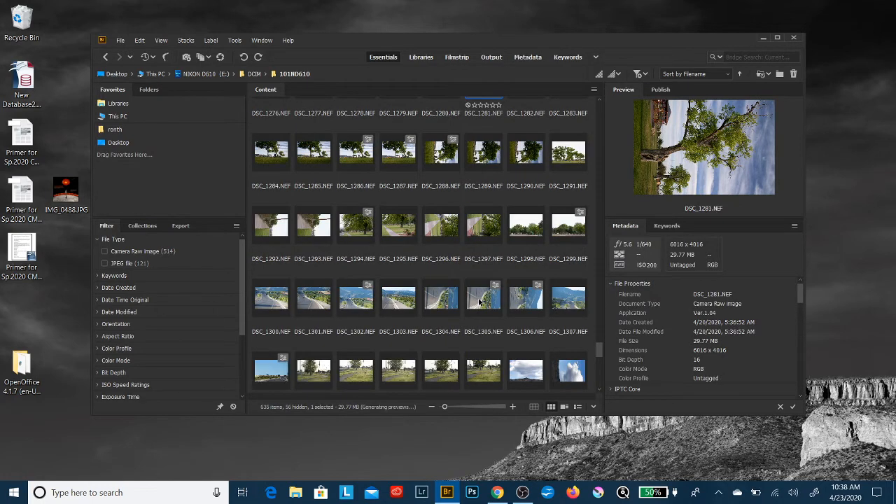
pyautogui.scroll(-1, 479, 301)
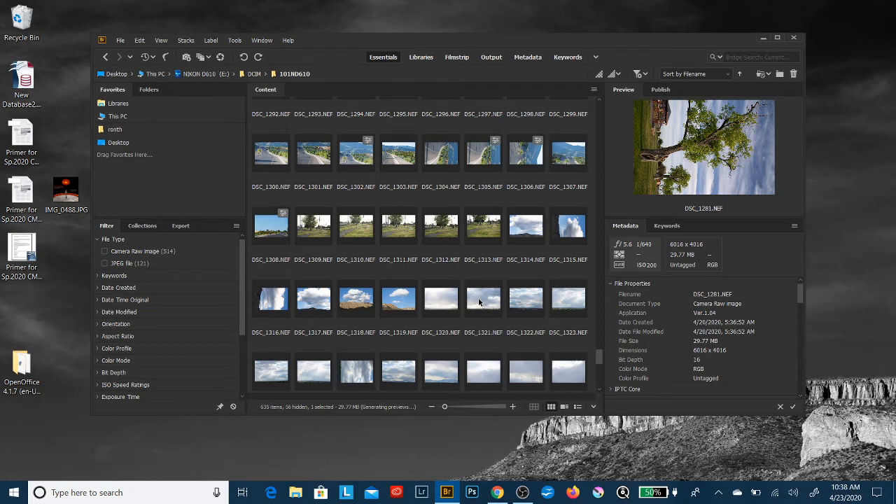
pyautogui.click(572, 235)
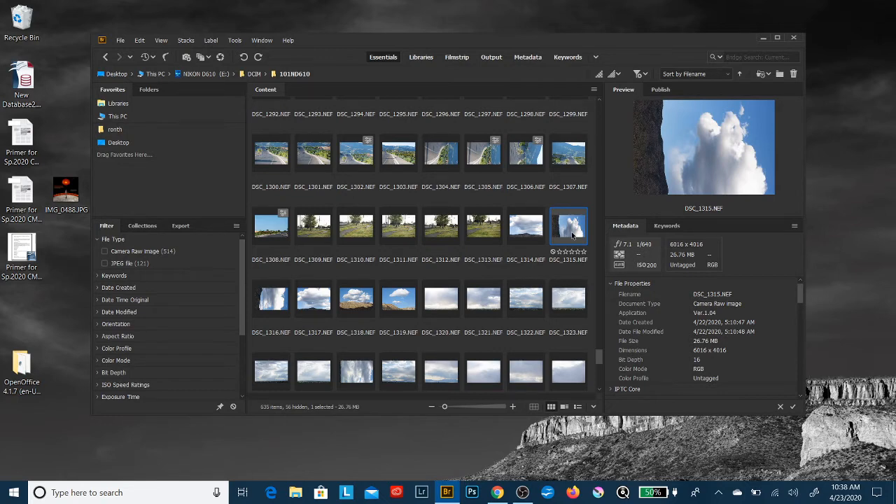
pyautogui.press('Right')
pyautogui.press('Right')
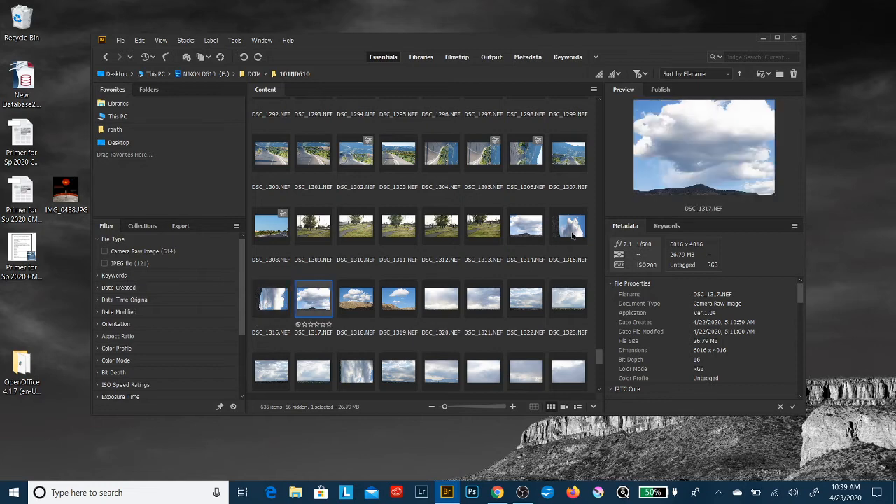
pyautogui.press('Right')
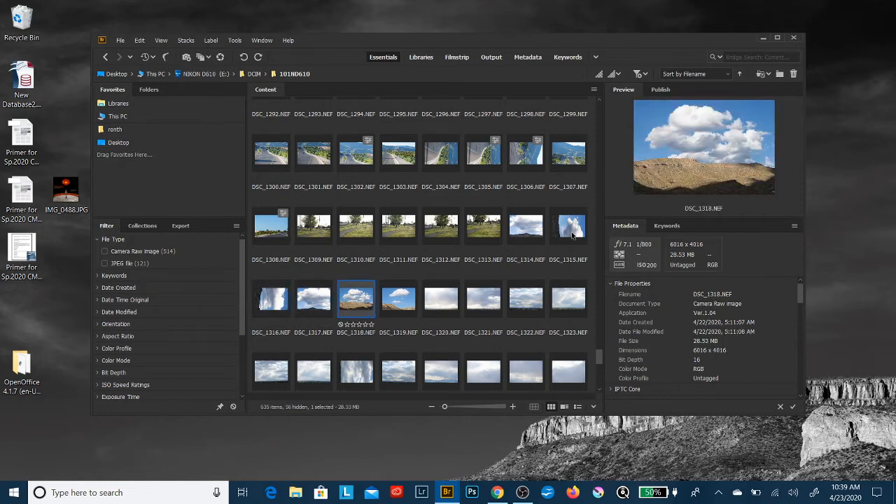
pyautogui.press('Right')
pyautogui.press('Right')
pyautogui.press('Right')
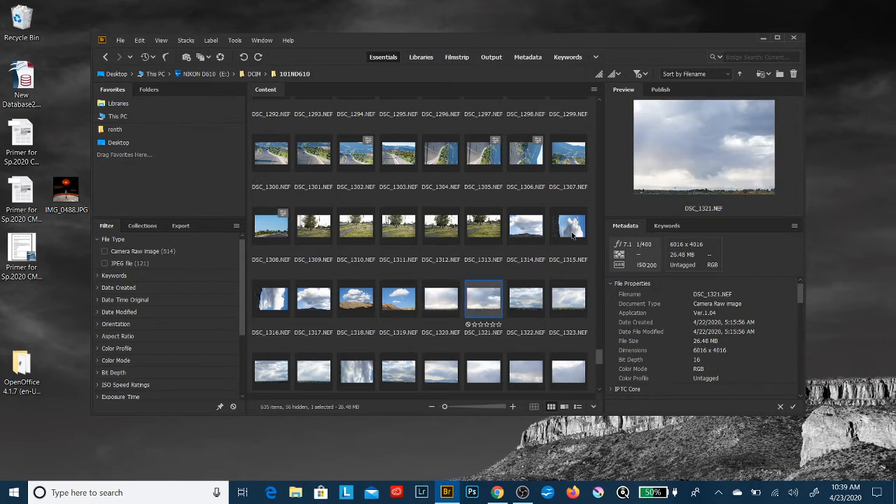
pyautogui.press('Right')
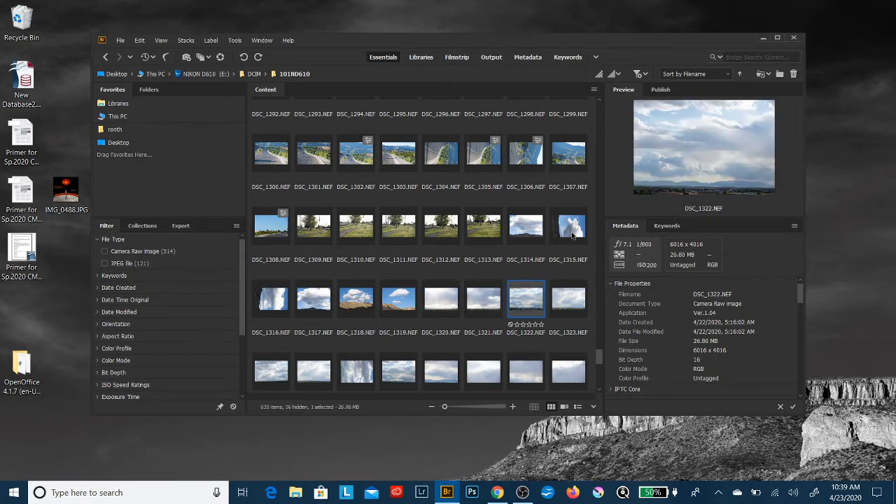
pyautogui.press('Right')
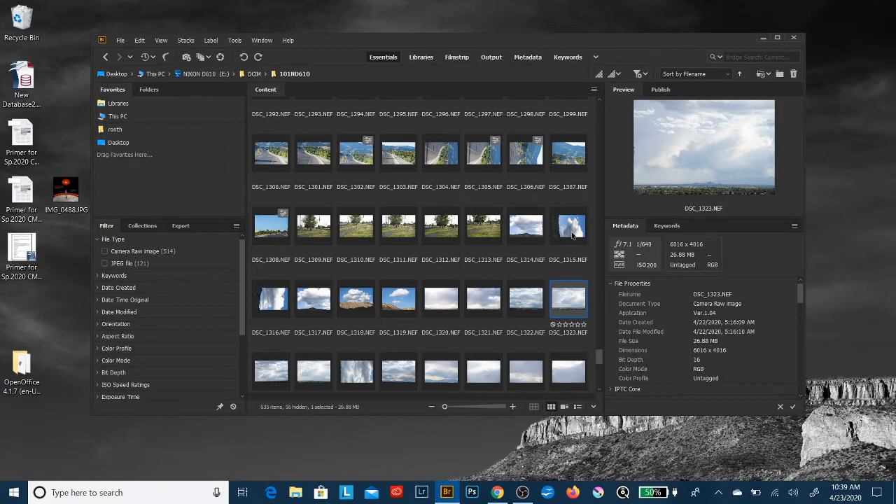
pyautogui.press('Right')
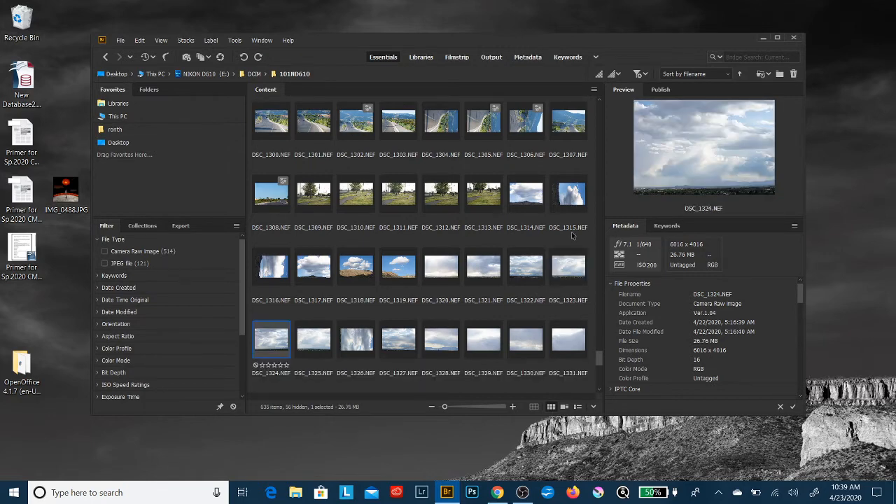
pyautogui.press('Right')
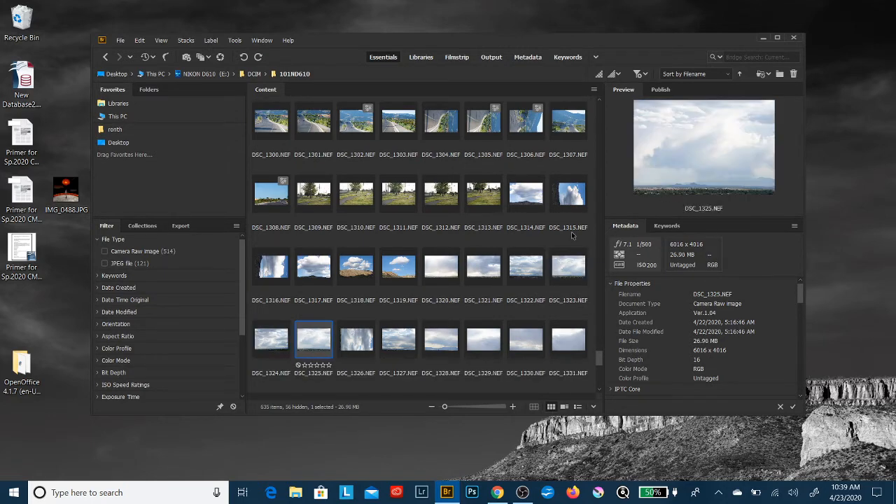
pyautogui.press('Right')
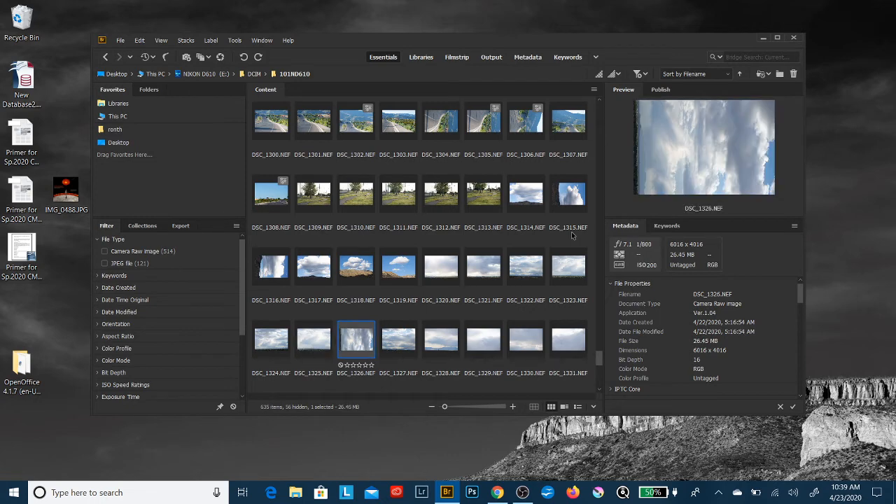
pyautogui.press('Right')
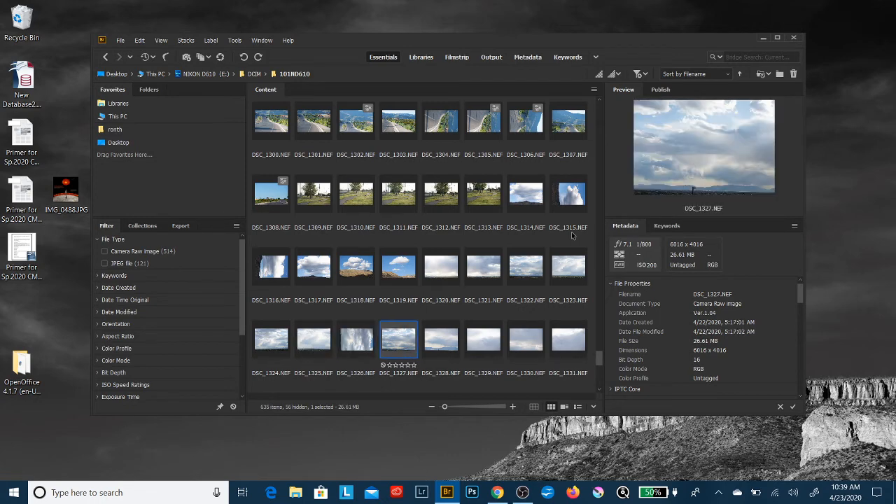
pyautogui.press('Right')
pyautogui.press('Right')
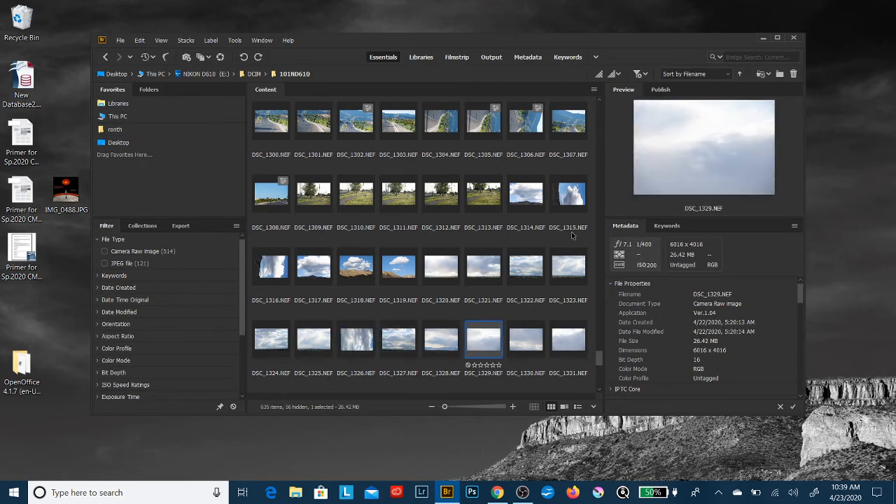
pyautogui.press('Right')
pyautogui.press('Right')
pyautogui.press('Right')
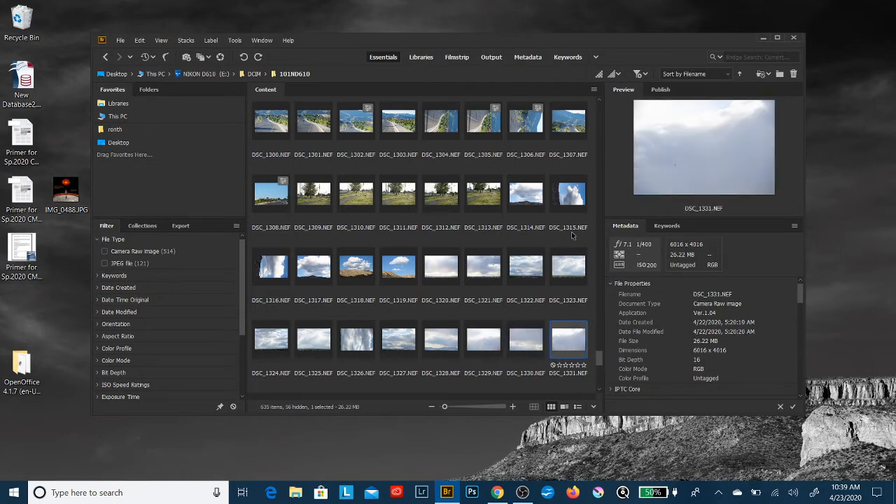
pyautogui.press('Right')
pyautogui.press('Right')
pyautogui.press('Right')
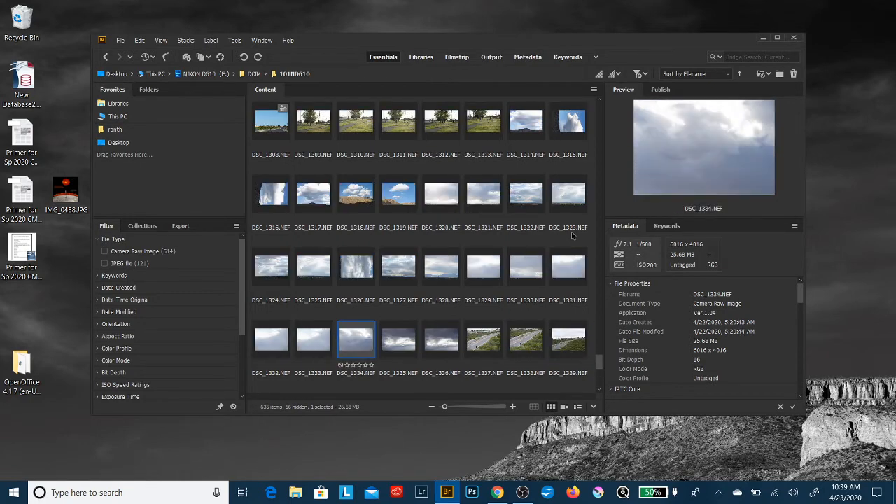
pyautogui.press('Right')
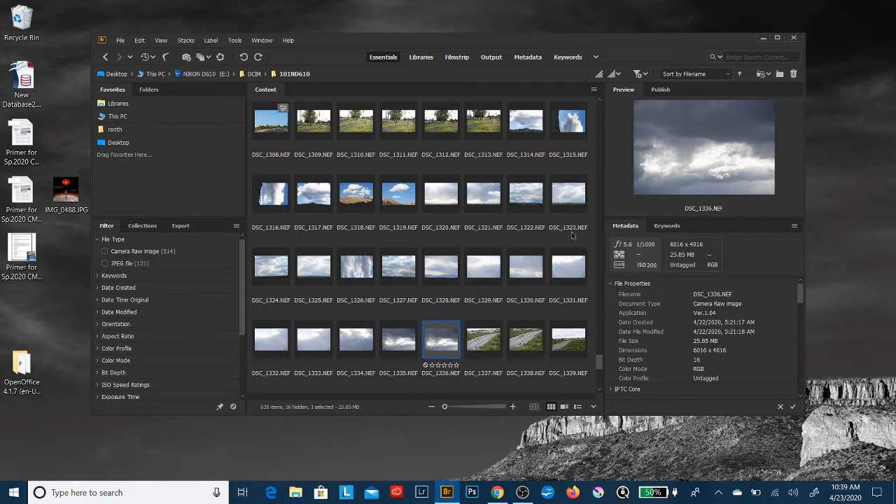
pyautogui.scroll(-1, 571, 236)
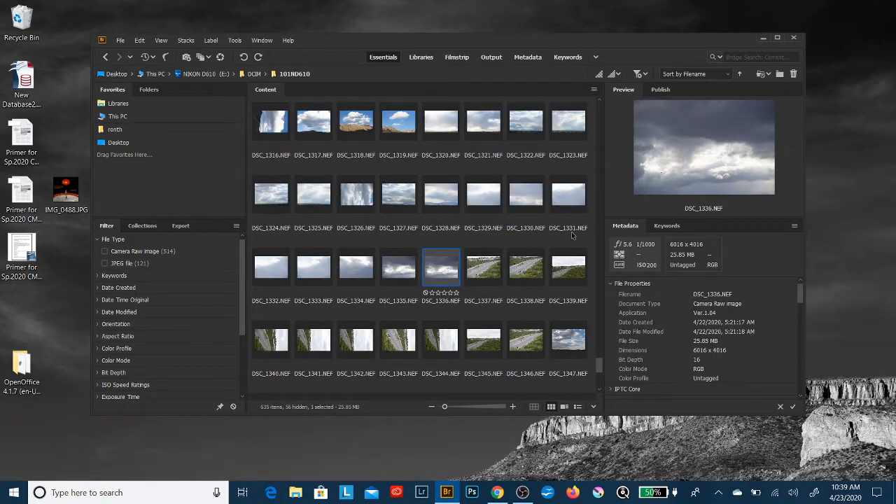
# Step: Preview the cloud photo DSC_1347.NEF, and open DSC_1326.NEF in Photoshop's Camera Raw
pyautogui.click(563, 343)
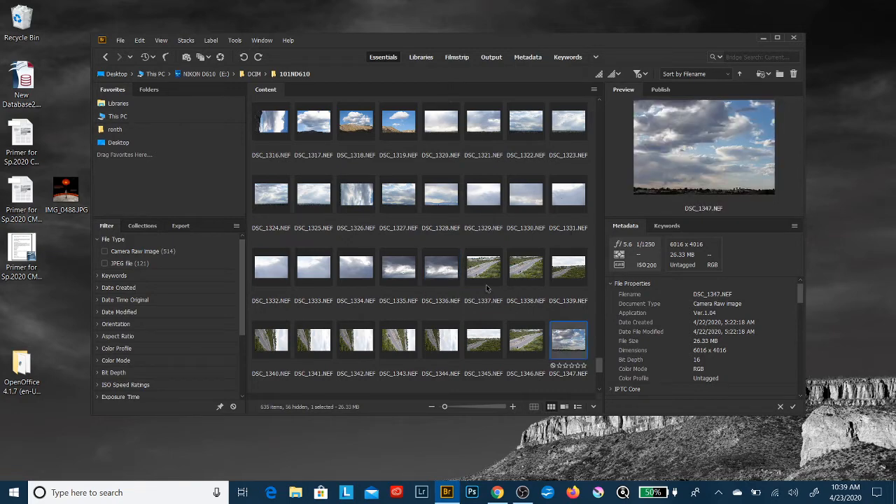
pyautogui.click(359, 199)
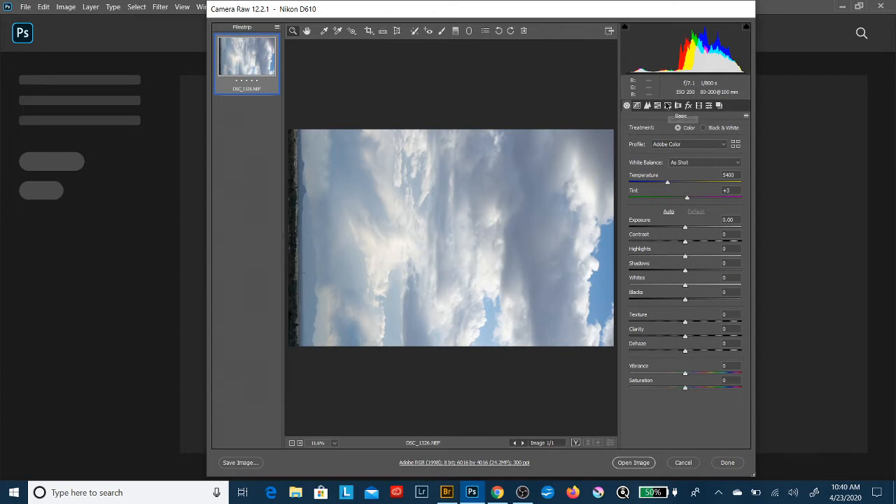
# Step: Enable Remove Chromatic Aberration and Profile Corrections for DSC_1326.NEF and open the image in Photoshop
pyautogui.click(679, 105)
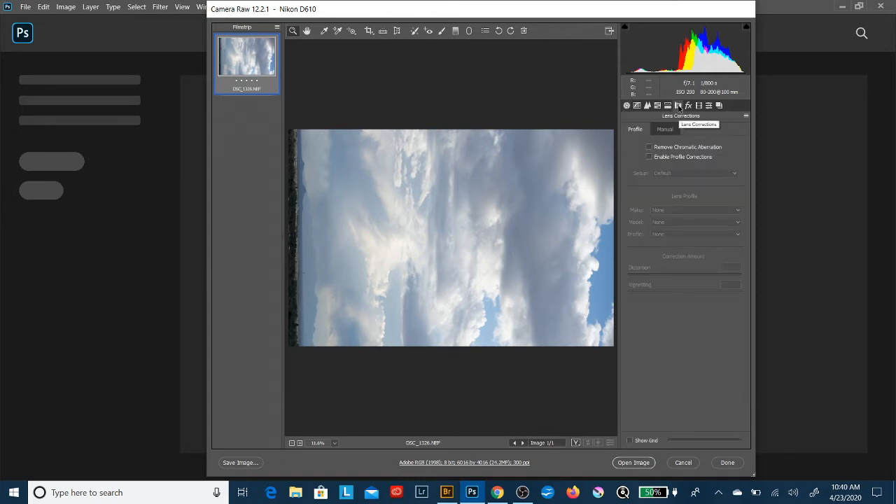
pyautogui.click(649, 147)
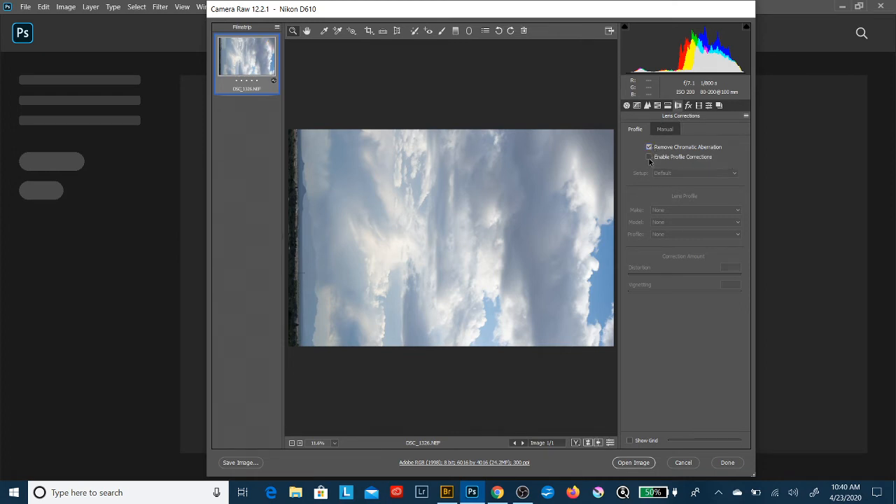
pyautogui.click(649, 158)
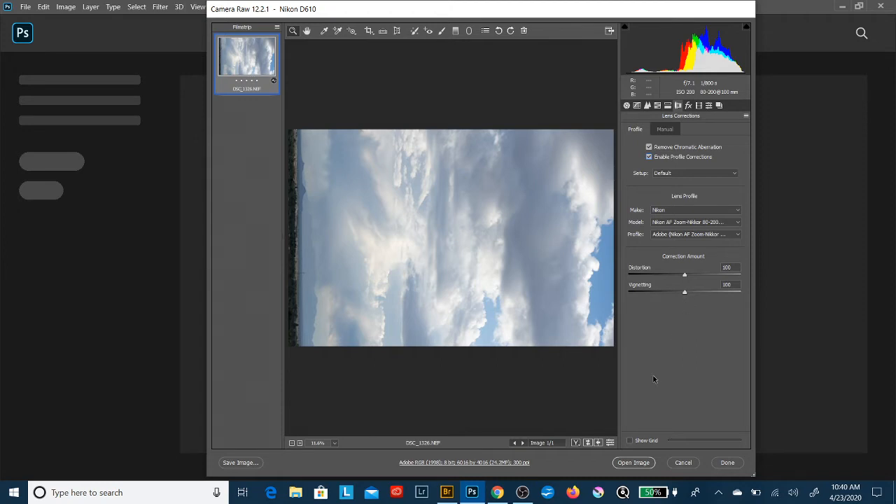
pyautogui.click(628, 463)
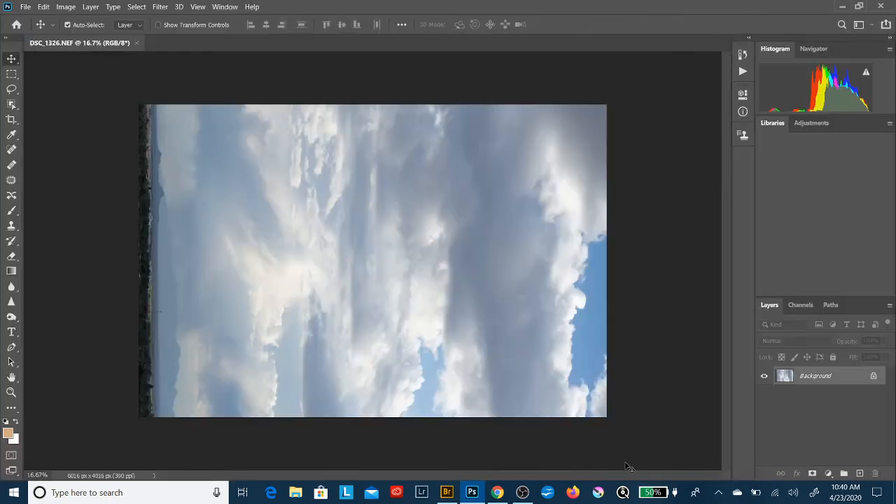
# Step: Rotate the cloud image 90° counter clockwise and fit it on screen
pyautogui.click(66, 7)
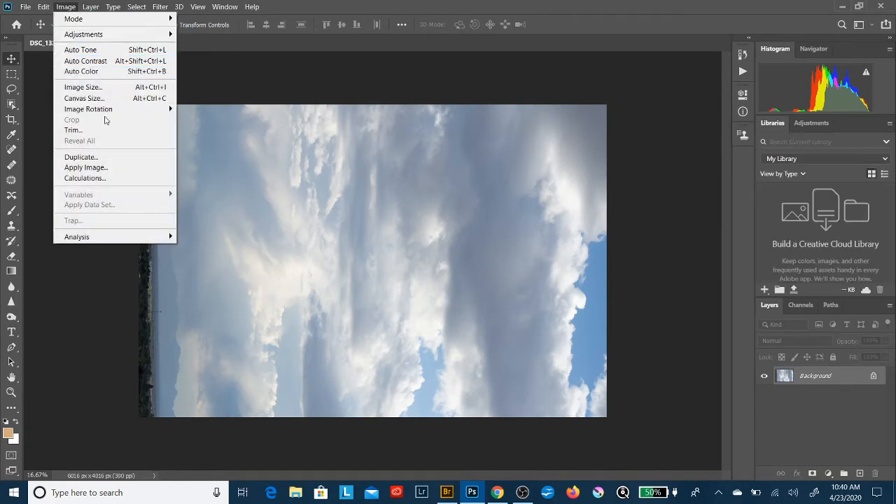
pyautogui.moveTo(144, 109)
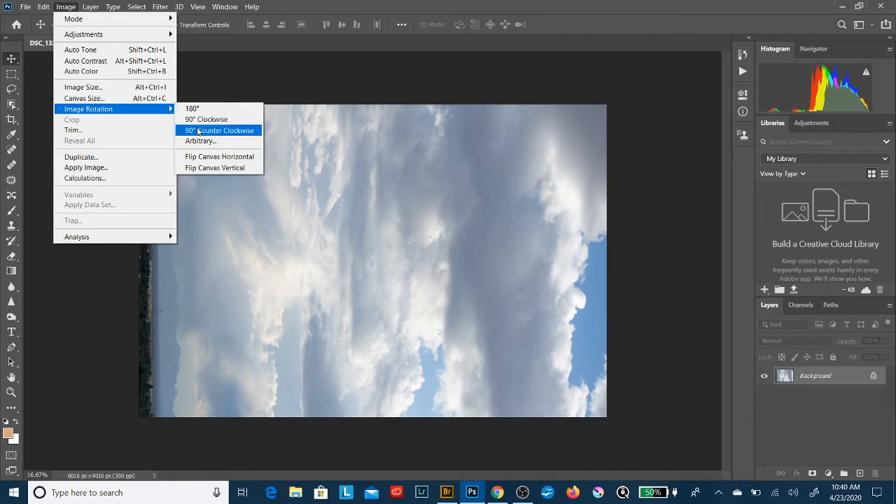
pyautogui.click(199, 131)
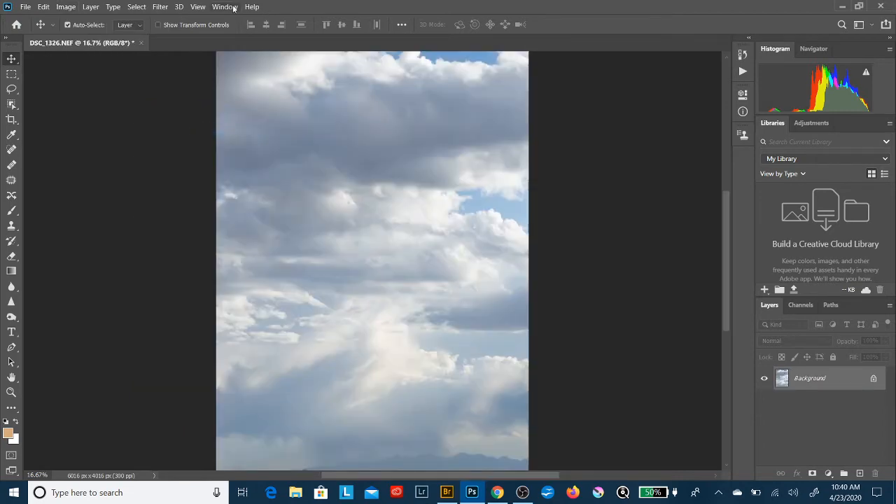
pyautogui.click(197, 7)
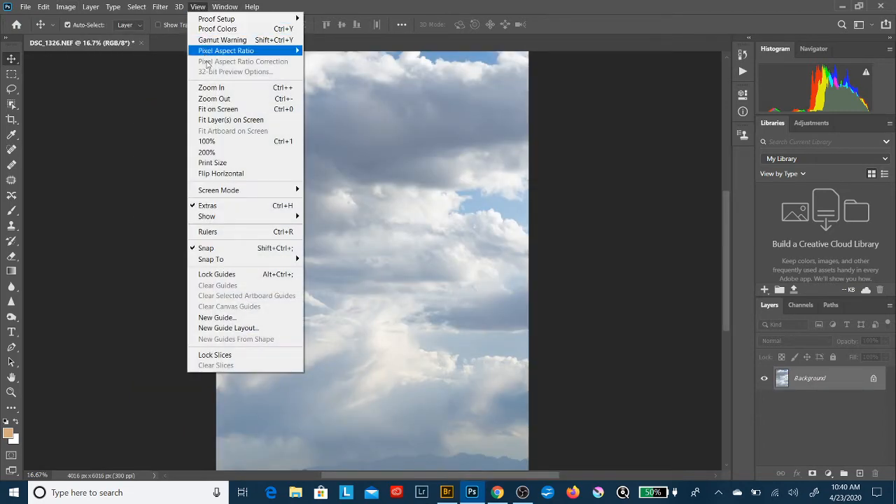
pyautogui.click(213, 110)
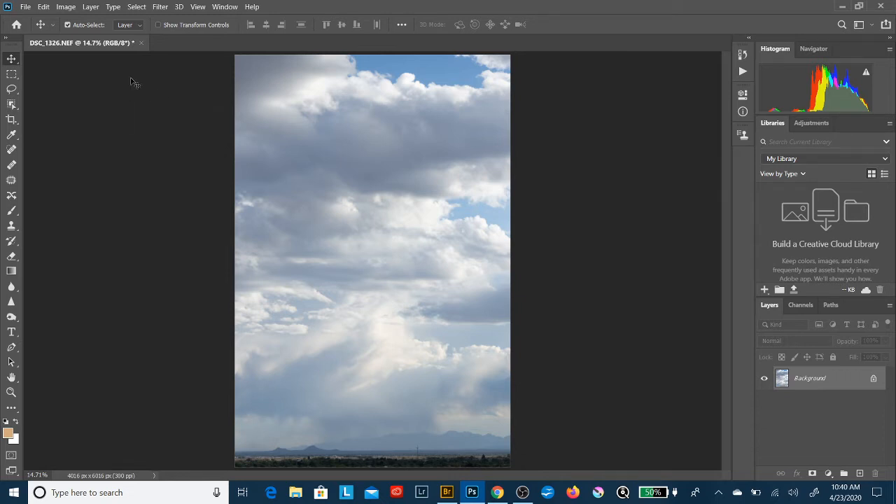
# Step: Apply a Levels adjustment to the cloud image with the black input level at 11 and the midtones at 0.57
pyautogui.click(64, 7)
pyautogui.moveTo(74, 34)
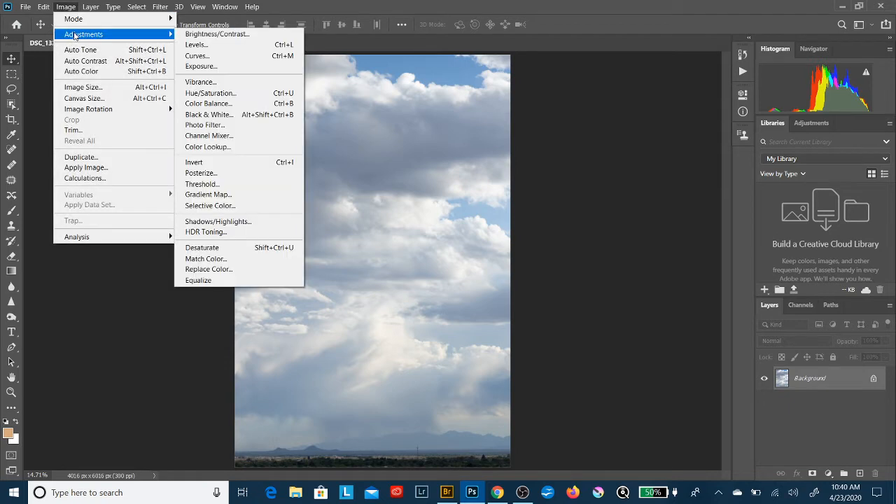
pyautogui.click(196, 44)
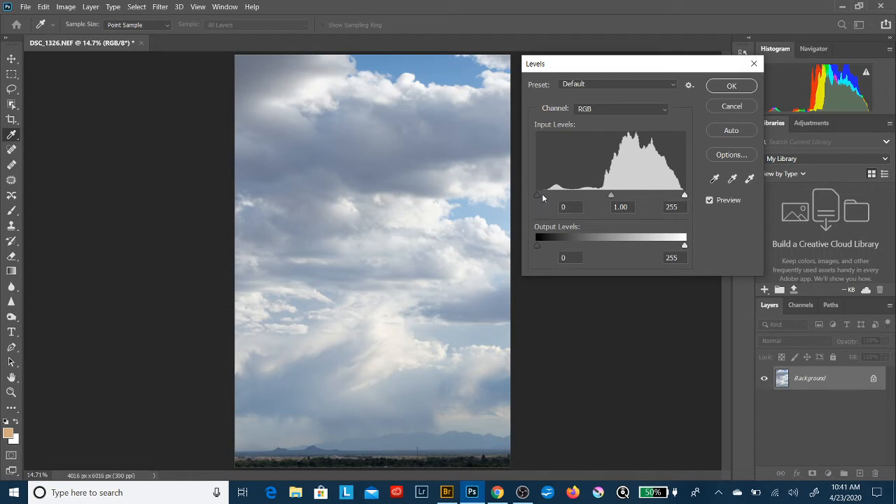
pyautogui.moveTo(538, 194); pyautogui.dragTo(545, 195)
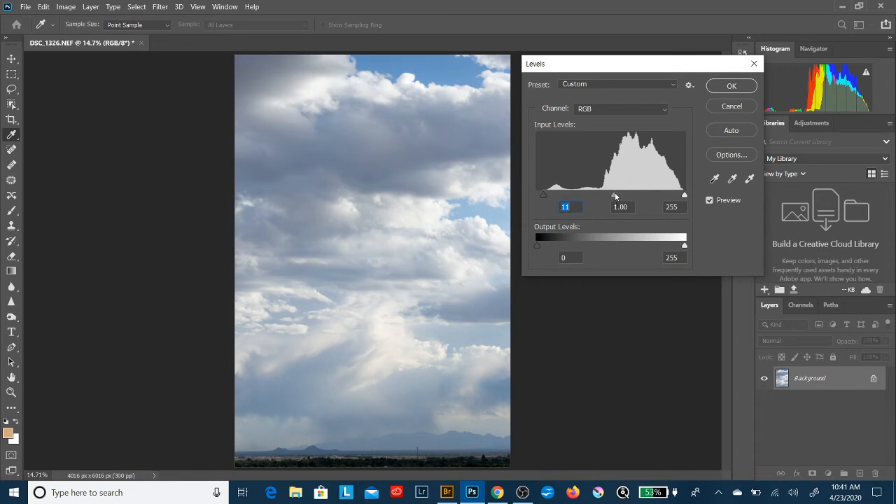
pyautogui.moveTo(614, 194); pyautogui.dragTo(638, 189)
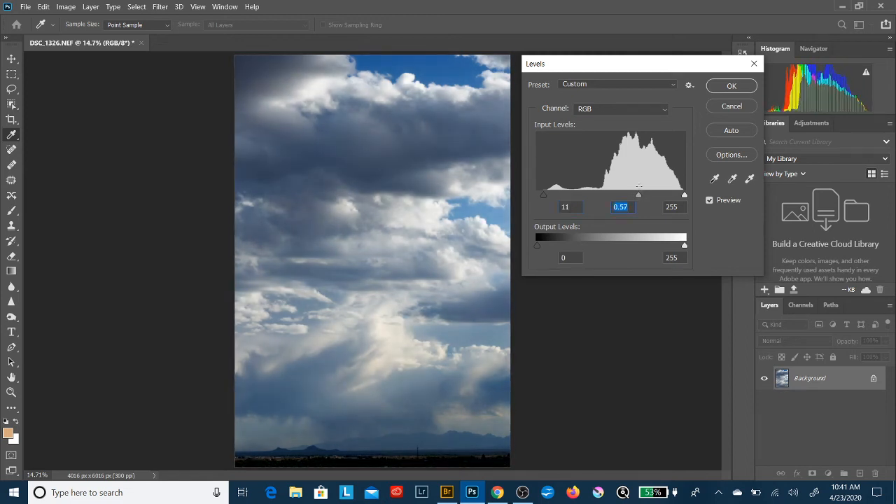
pyautogui.click(731, 86)
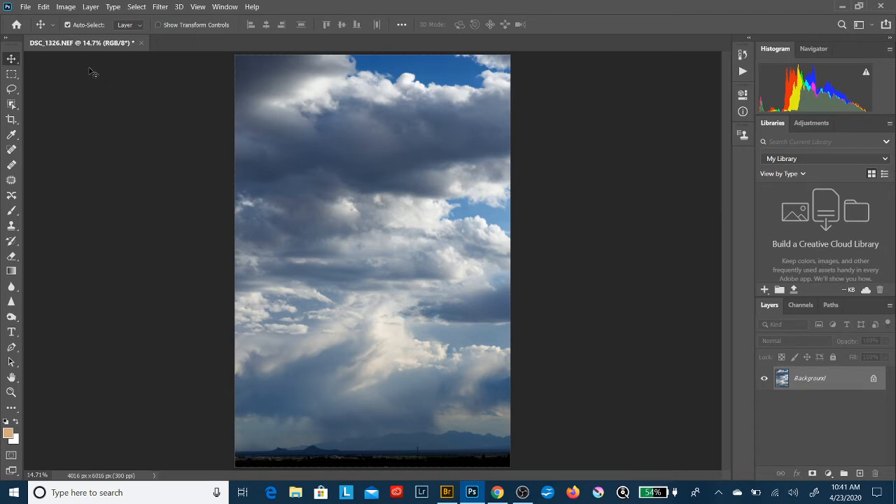
# Step: Start a Black & White adjustment on the cloud image
pyautogui.click(66, 7)
pyautogui.moveTo(77, 35)
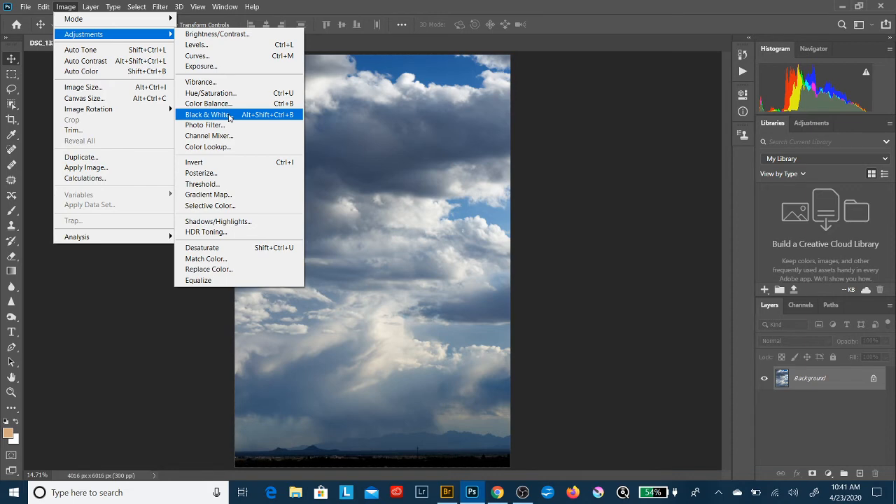
pyautogui.click(229, 116)
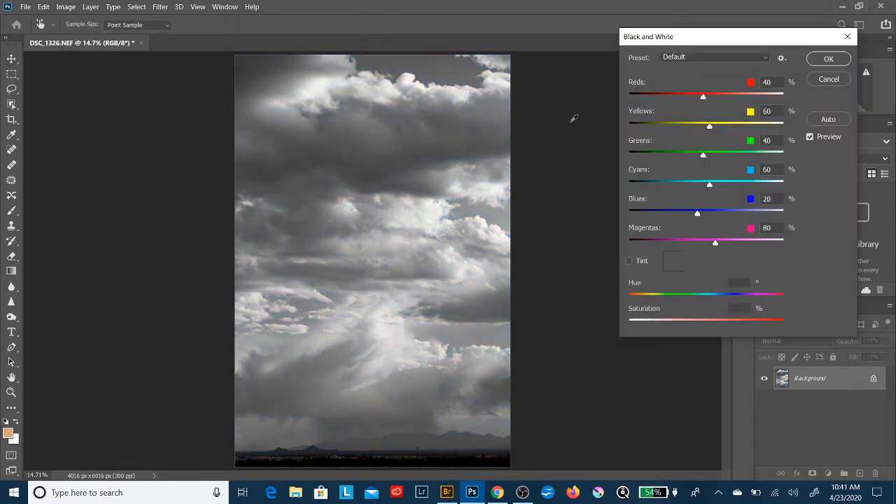
# Step: Try the Blue Filter, Green Filter, High Contrast Blue Filter, High Contrast Red Filter, Infrared and Red Filter presets on the black-and-white conversion
pyautogui.click(704, 59)
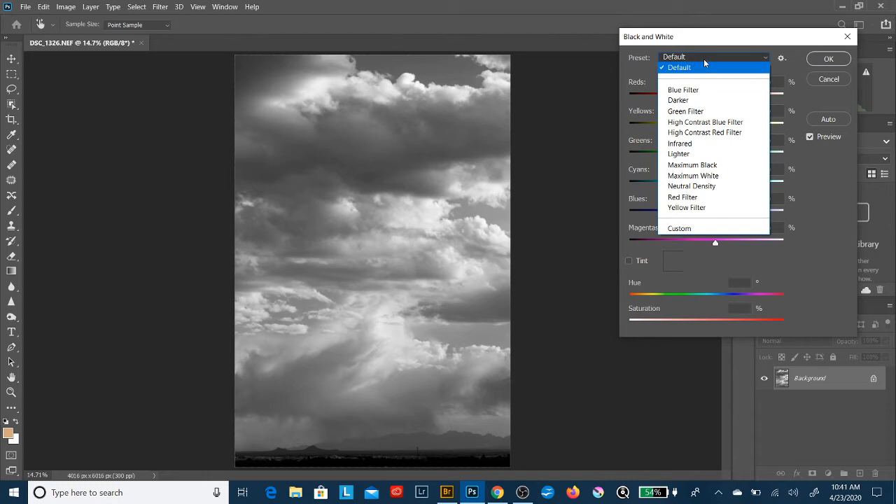
pyautogui.click(691, 94)
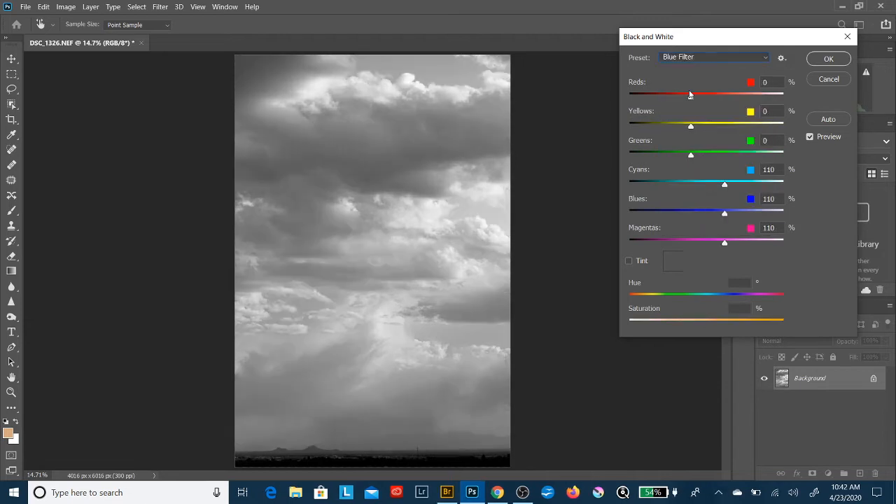
pyautogui.click(708, 59)
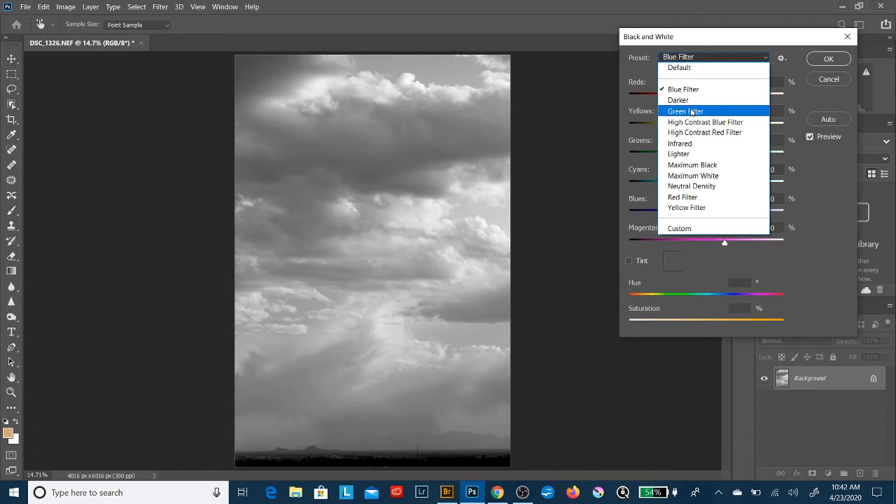
pyautogui.click(691, 112)
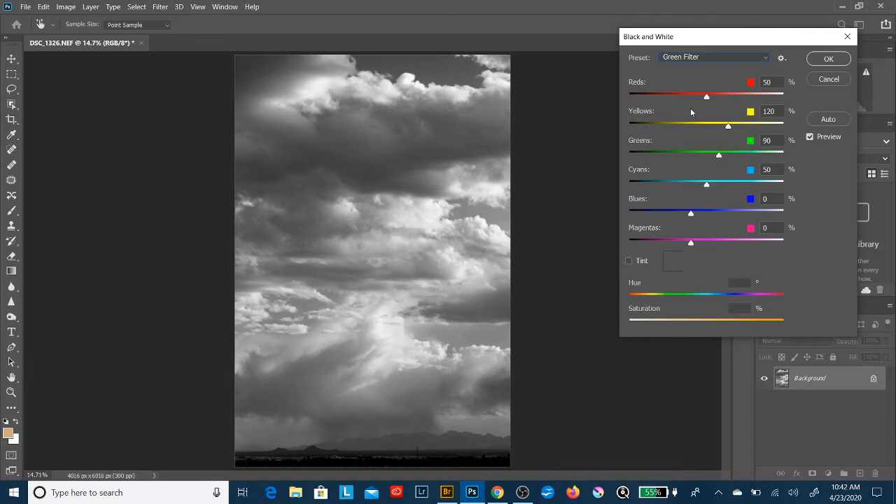
pyautogui.click(702, 61)
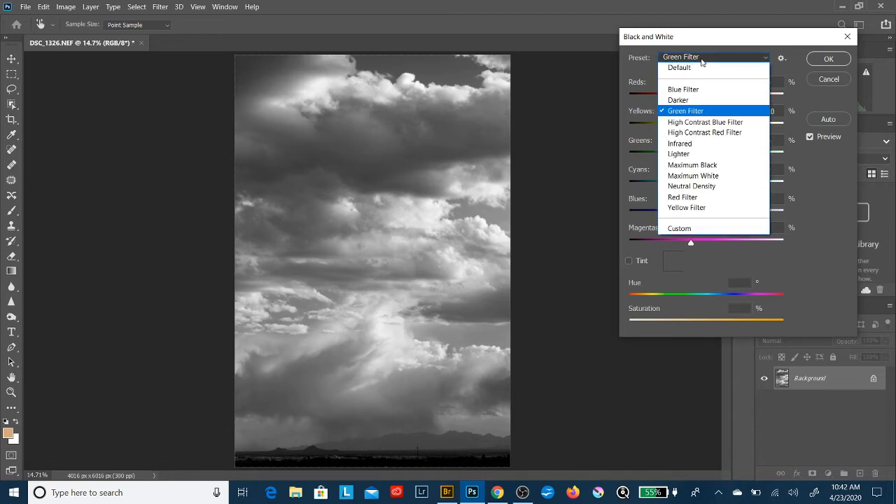
pyautogui.click(708, 124)
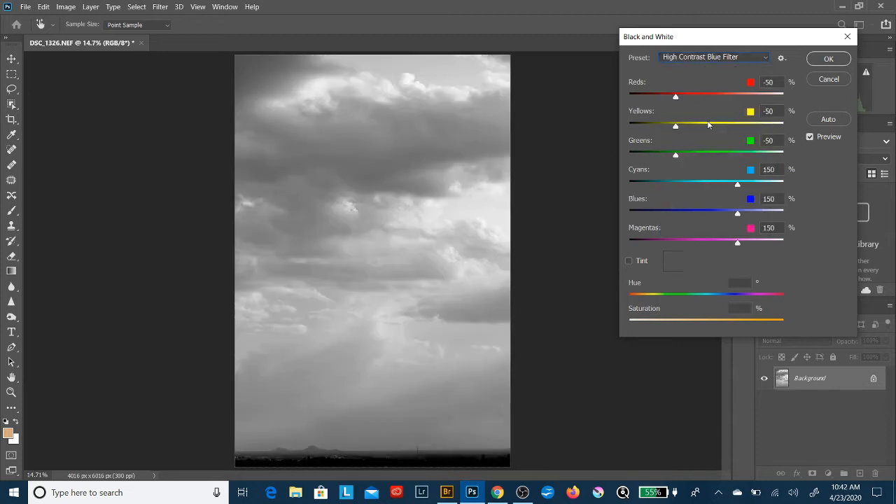
pyautogui.click(703, 58)
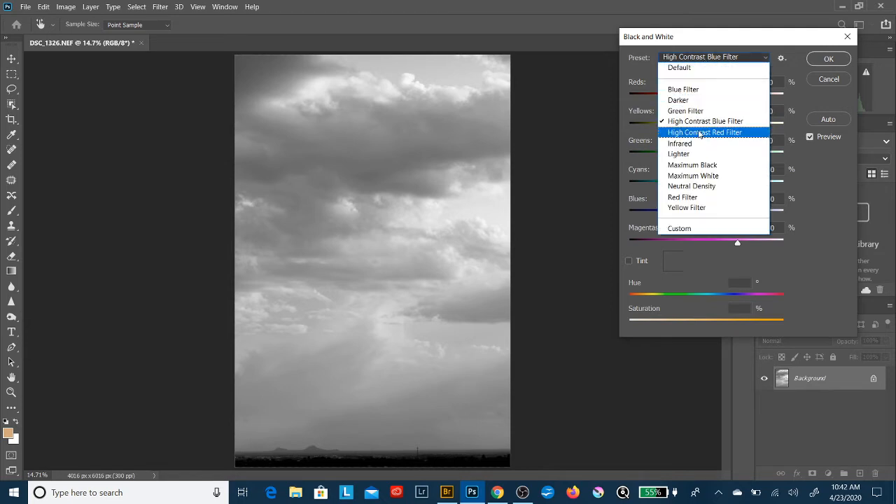
pyautogui.click(700, 133)
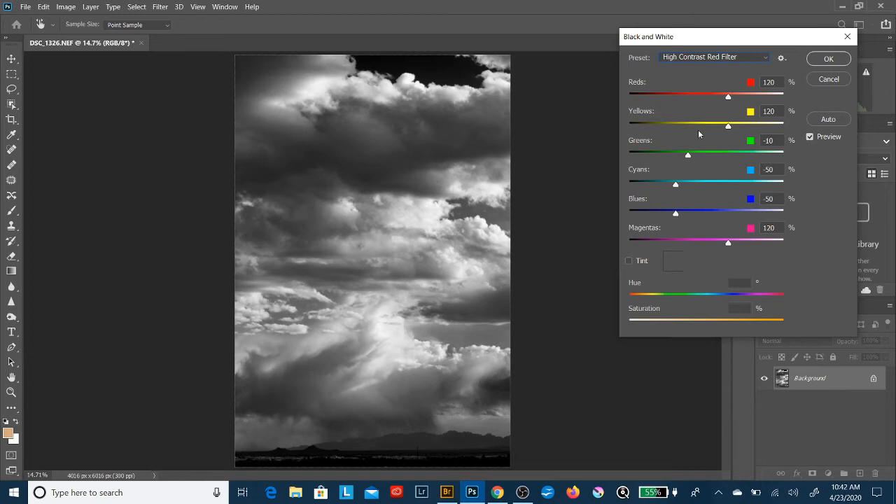
pyautogui.click(708, 56)
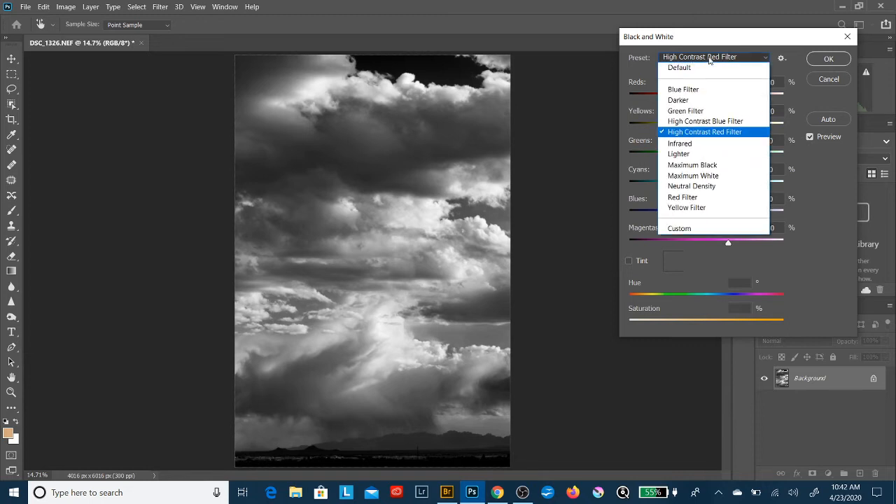
pyautogui.click(689, 144)
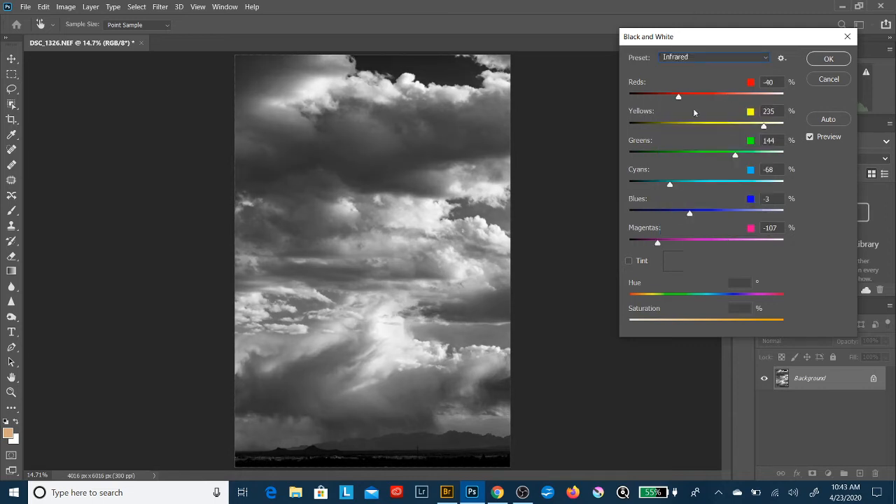
pyautogui.click(715, 56)
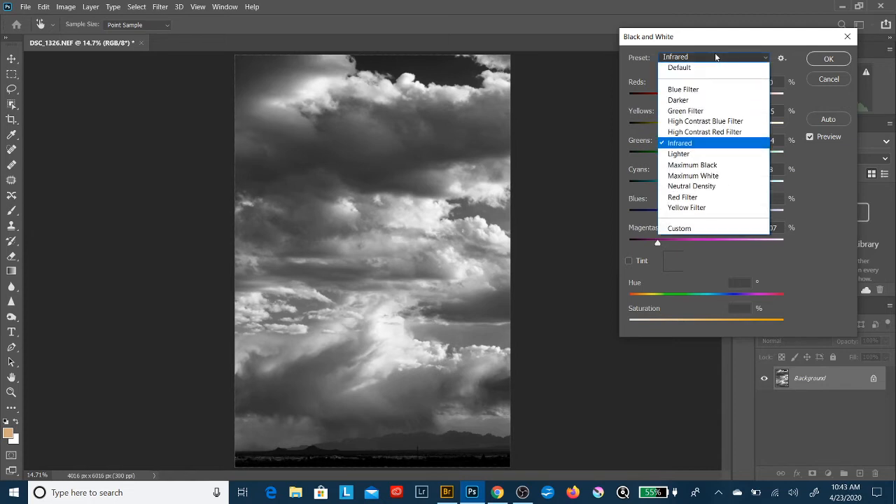
pyautogui.click(697, 197)
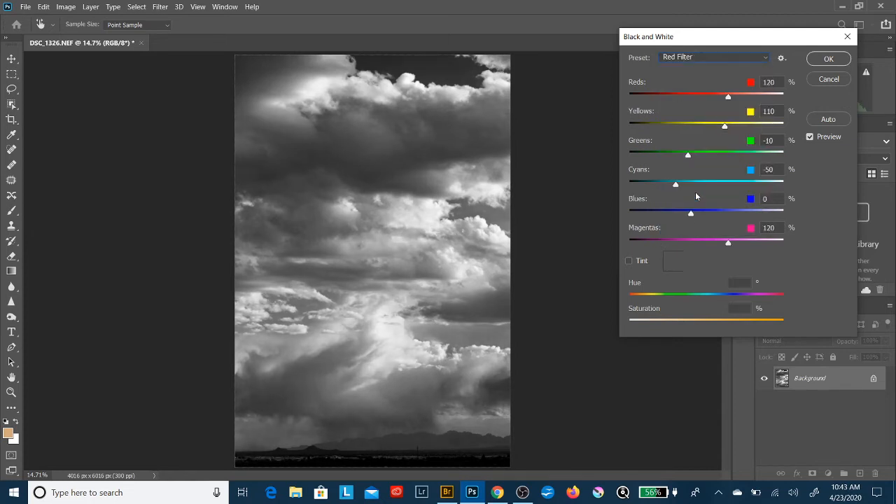
# Step: Apply the black-and-white conversion with the High Contrast Red Filter preset and Reds raised to 128%
pyautogui.click(723, 58)
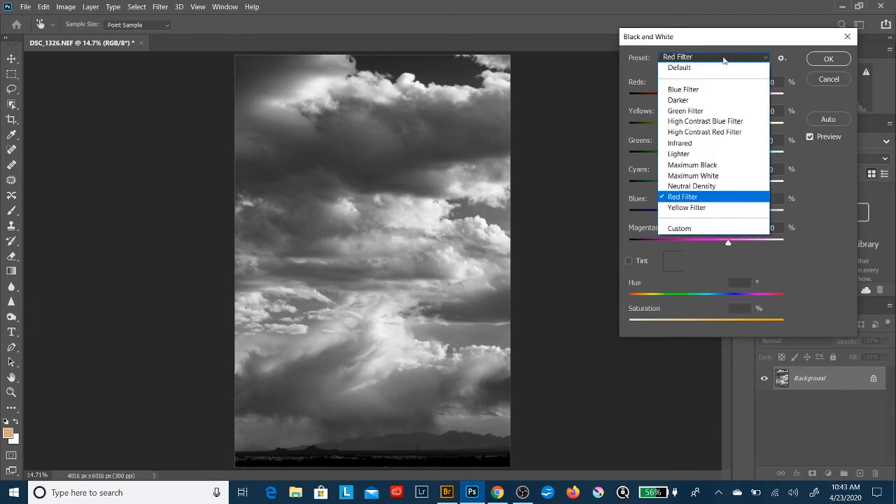
pyautogui.click(710, 132)
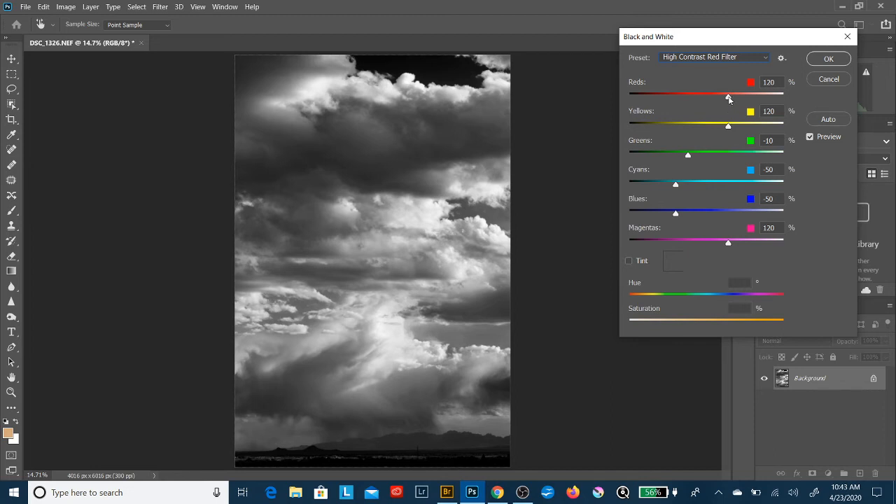
pyautogui.moveTo(729, 98)
pyautogui.mouseDown()
pyautogui.moveTo(688, 110)
pyautogui.moveTo(750, 105)
pyautogui.moveTo(749, 96)
pyautogui.moveTo(732, 100)
pyautogui.mouseUp()
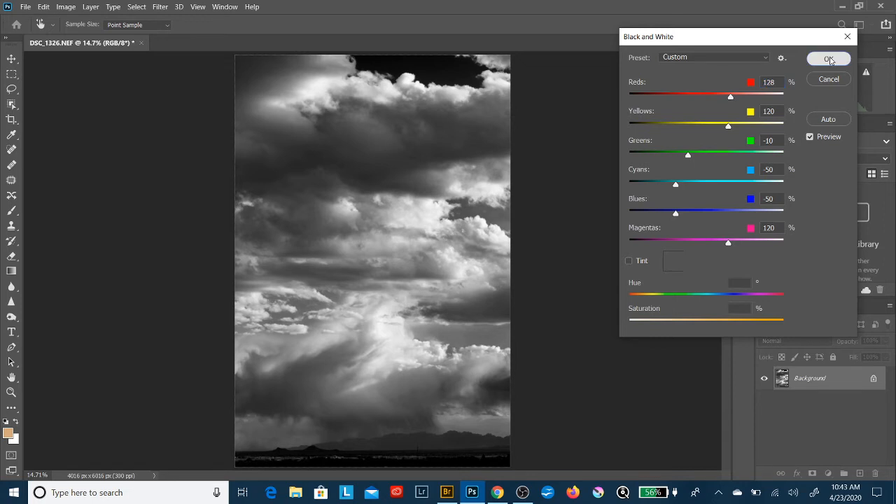
pyautogui.click(829, 58)
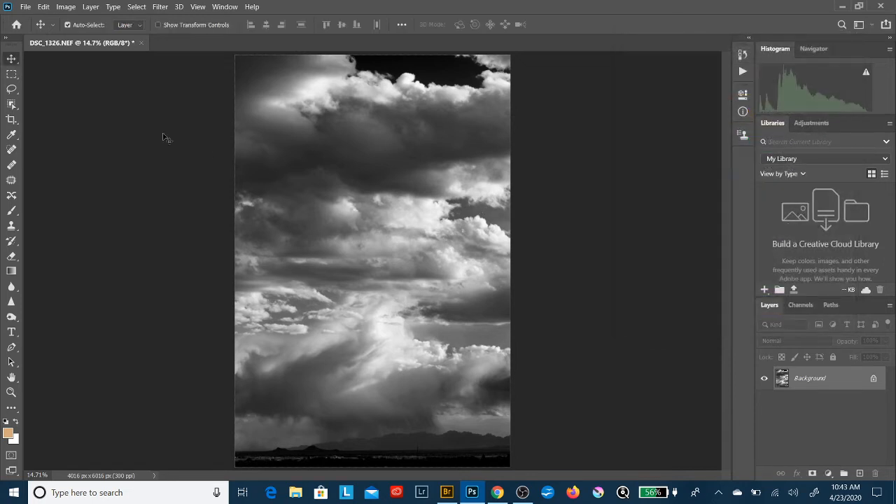
# Step: Resize the cloud image to 18 inches high at 300 pixels/inch, resampling with Bicubic Sharper (reduction)
pyautogui.click(65, 7)
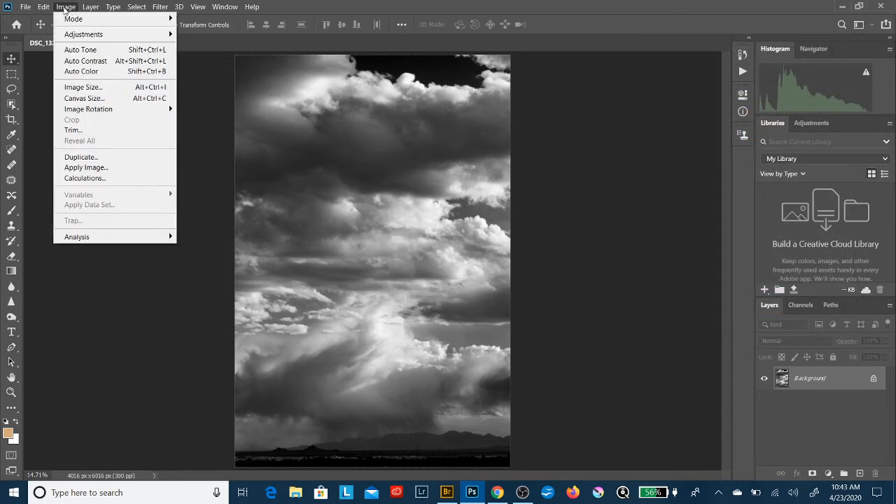
pyautogui.click(95, 86)
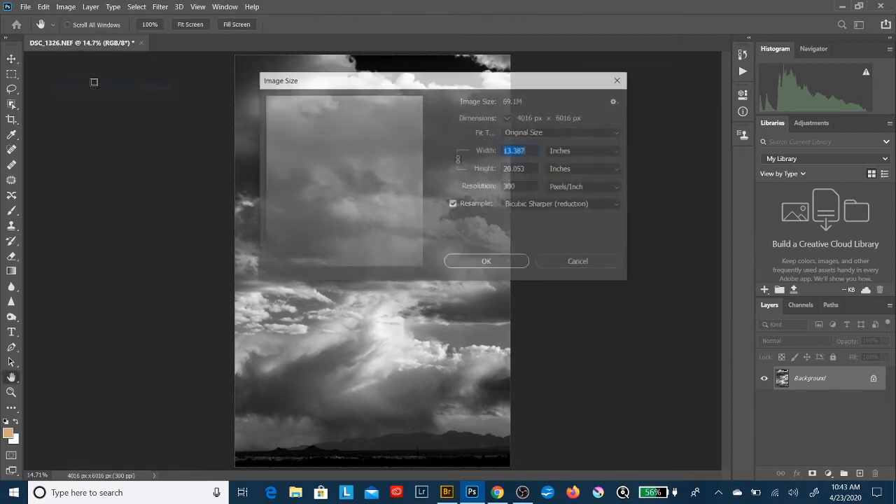
pyautogui.doubleClick(533, 168)
pyautogui.press('BackSpace')
pyautogui.write('18')
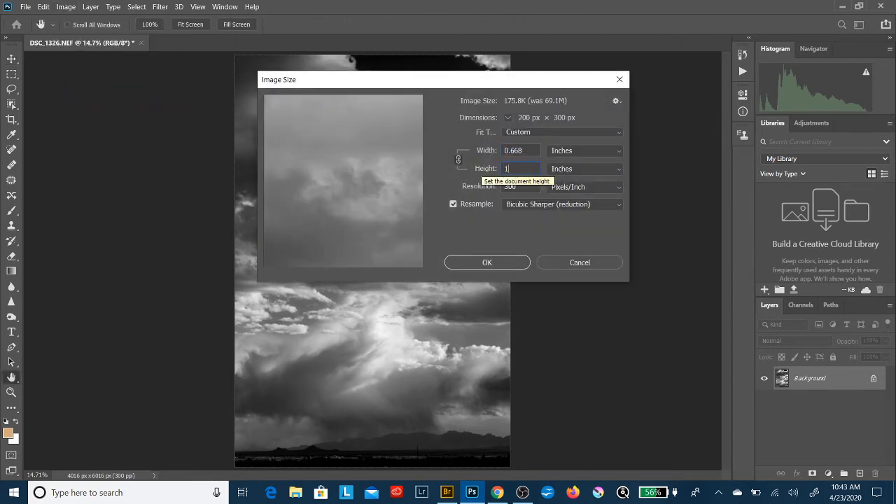
pyautogui.click(525, 206)
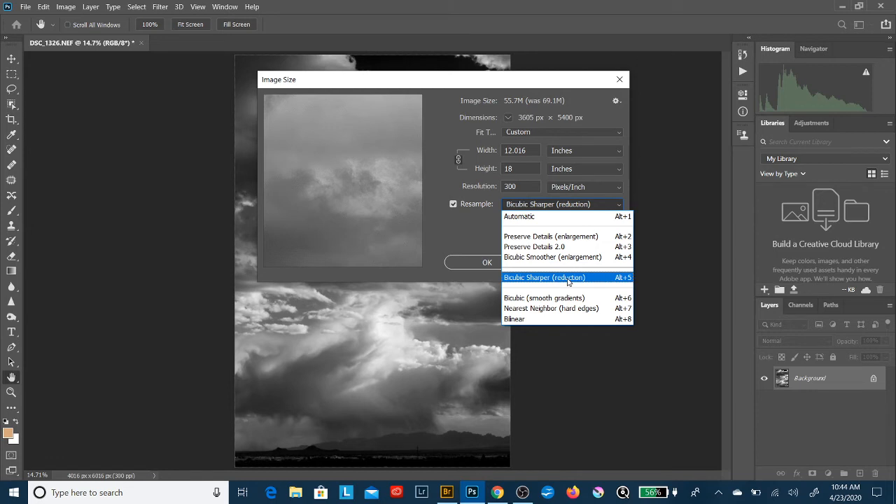
pyautogui.click(568, 280)
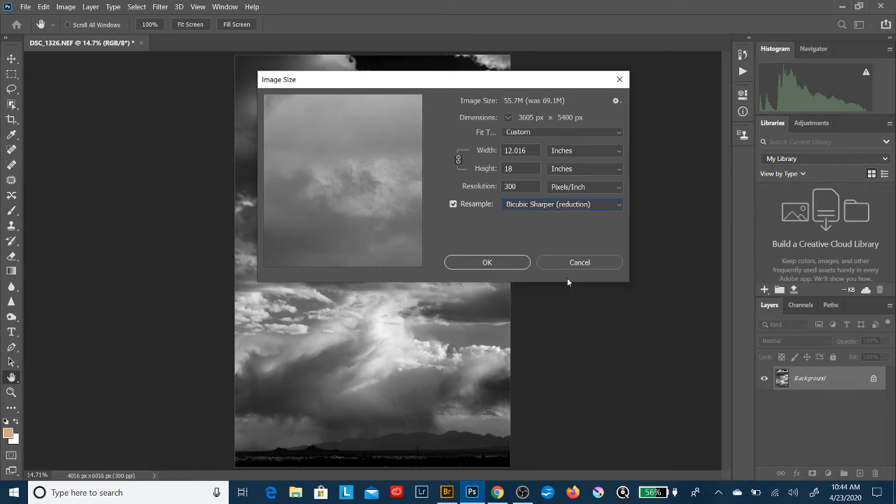
pyautogui.click(496, 262)
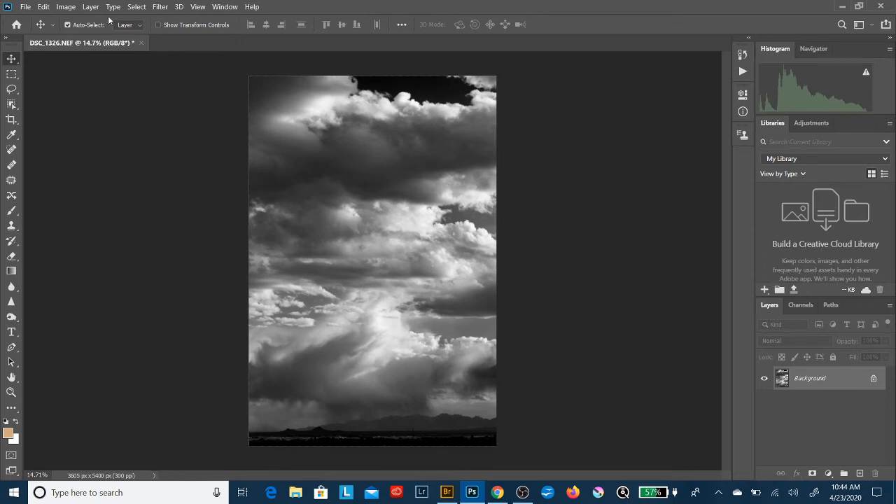
# Step: Convert the image to Lab Color mode and select only its Lightness channel
pyautogui.click(68, 9)
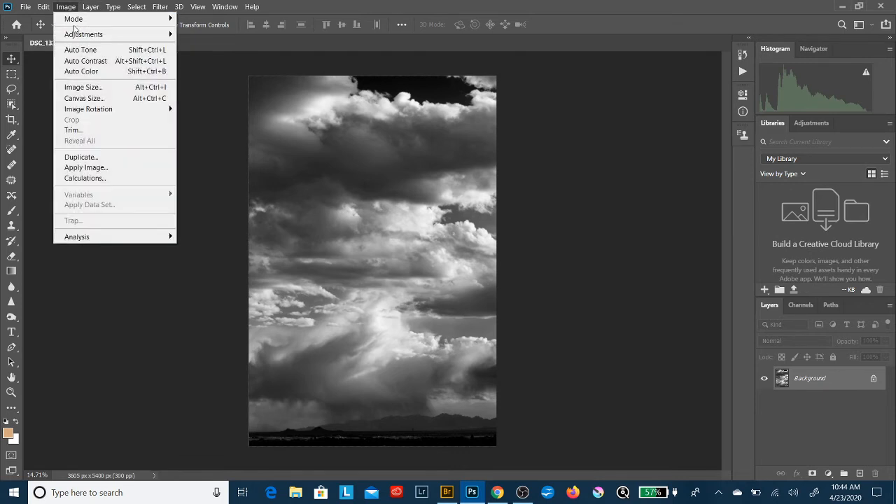
pyautogui.moveTo(89, 13)
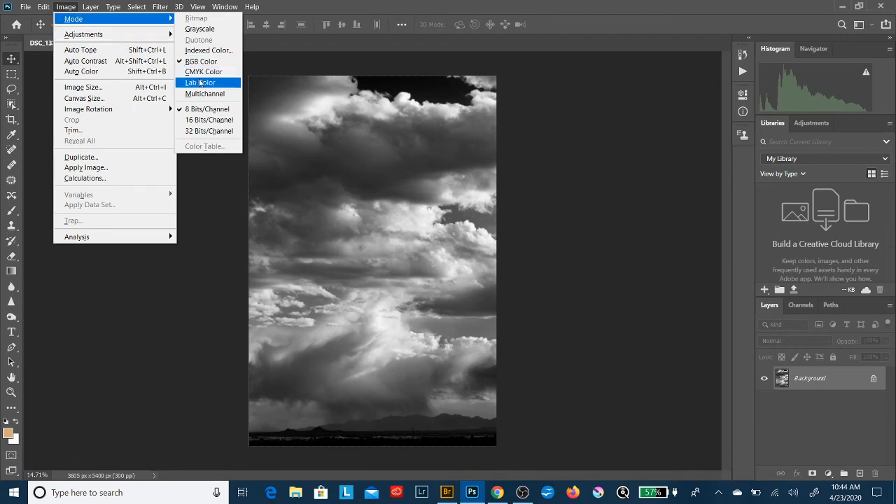
pyautogui.click(200, 82)
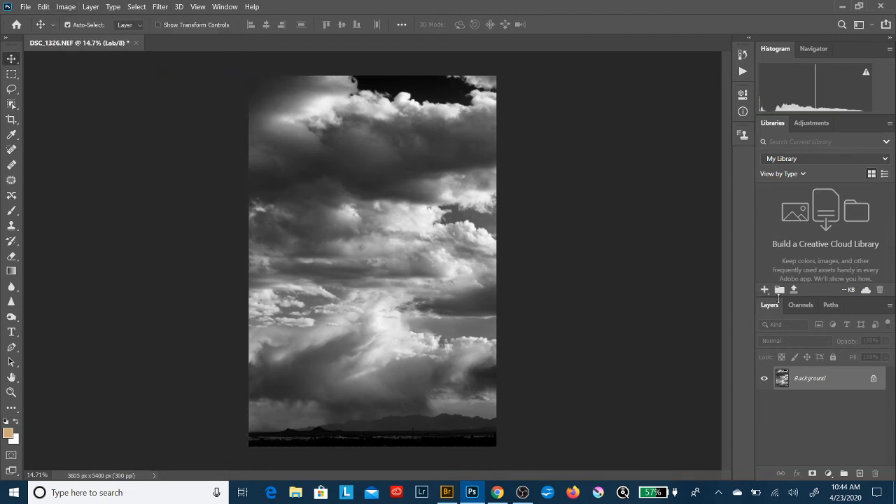
pyautogui.click(801, 308)
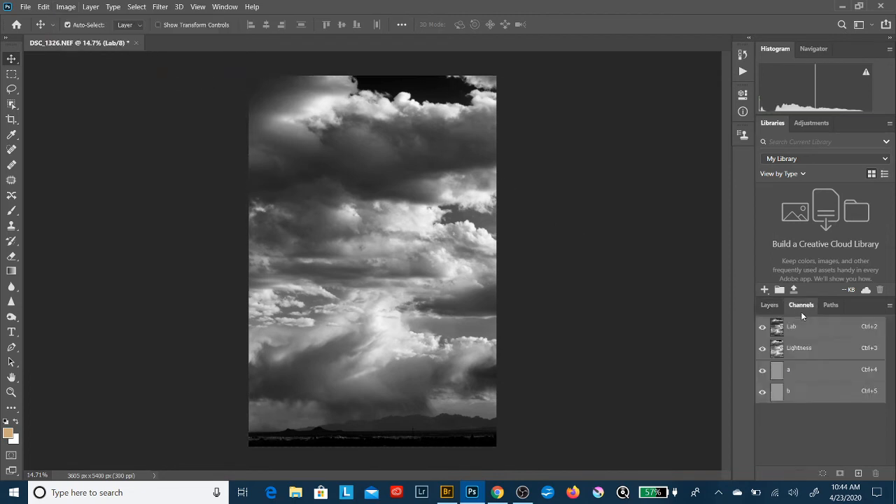
pyautogui.click(813, 347)
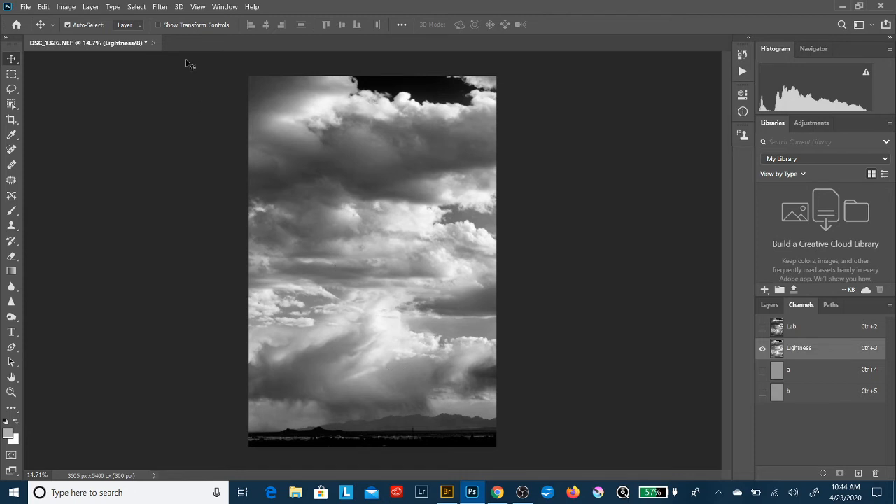
# Step: Sharpen the Lightness channel with Unsharp Mask, using a reduced amount, a 0.8-pixel radius and a threshold of 6 levels
pyautogui.click(159, 7)
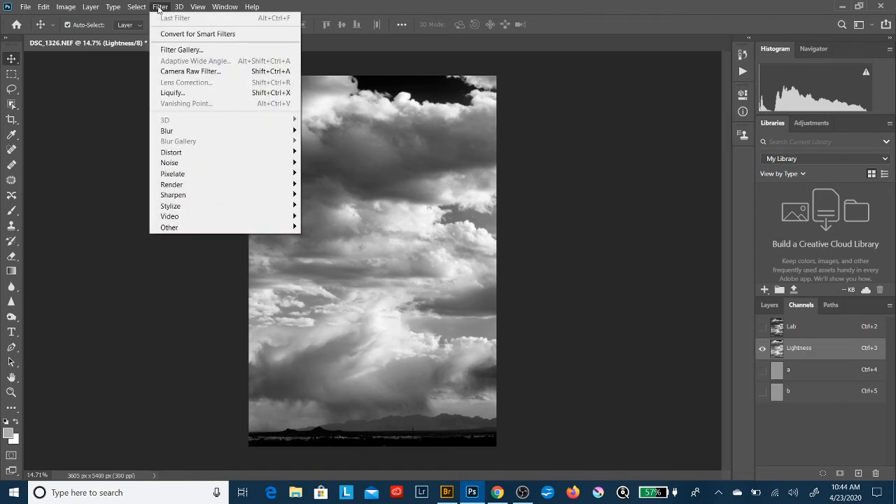
pyautogui.moveTo(203, 198)
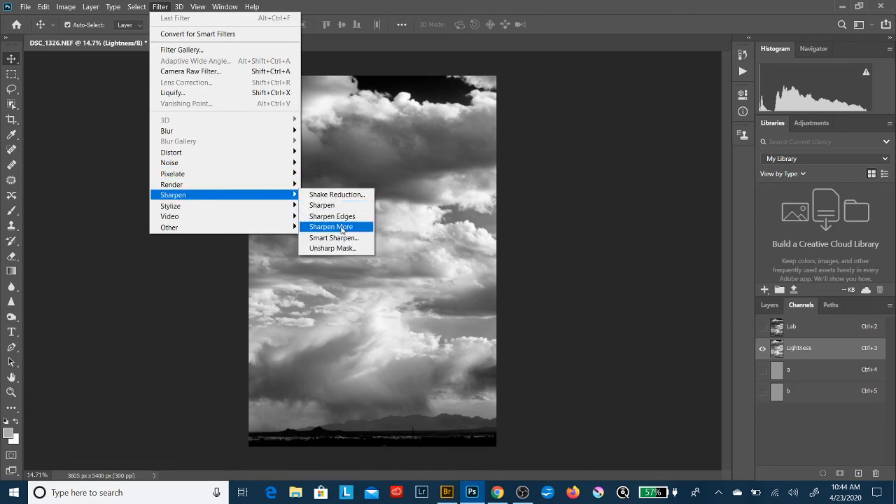
pyautogui.click(346, 248)
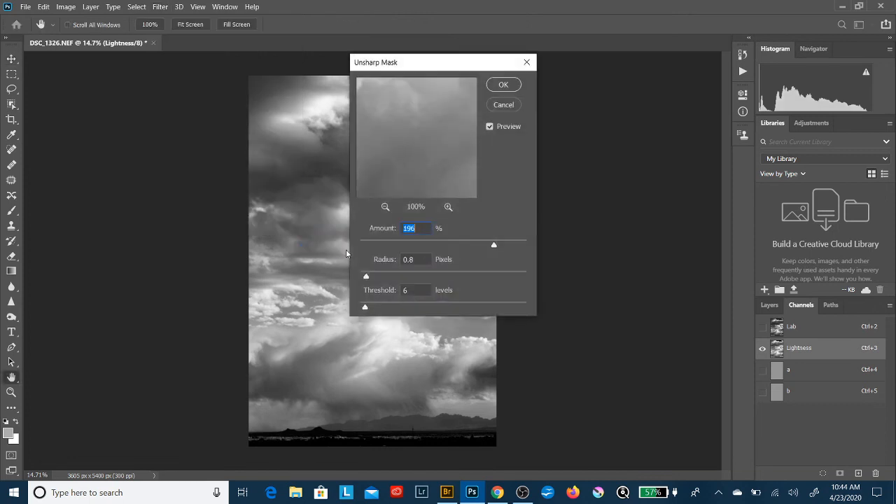
pyautogui.moveTo(425, 174); pyautogui.dragTo(422, 97)
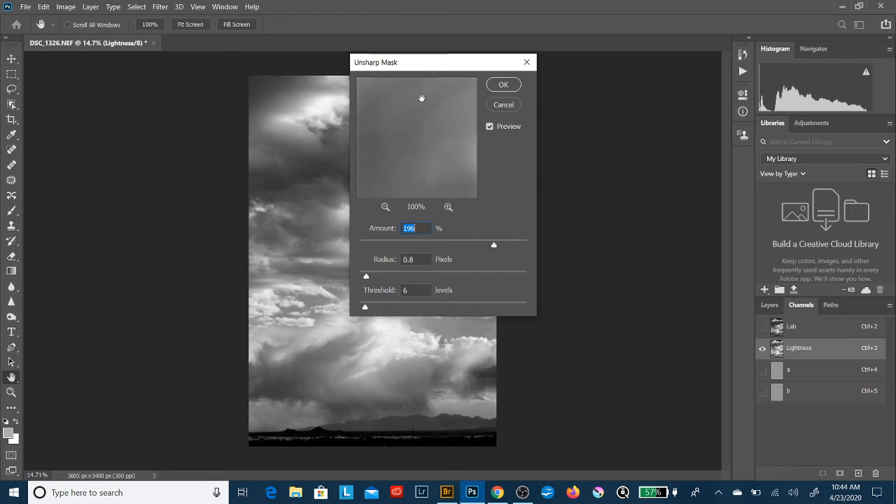
pyautogui.moveTo(418, 159); pyautogui.dragTo(420, 73)
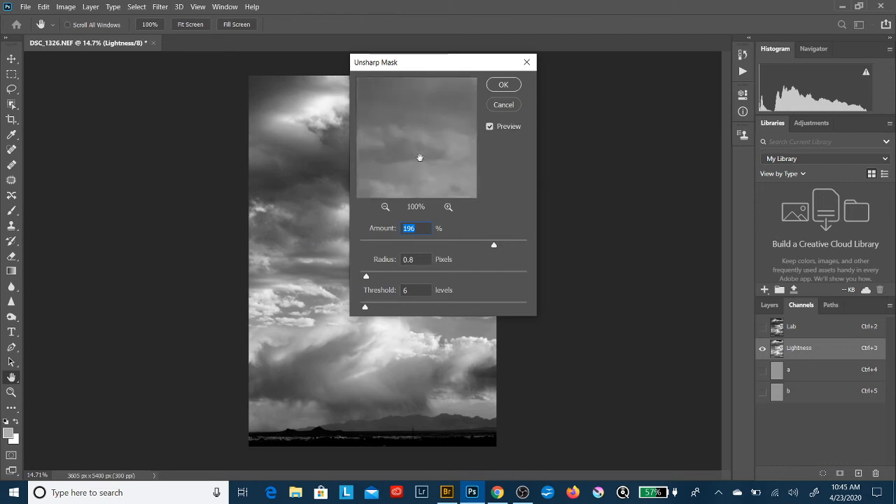
pyautogui.moveTo(420, 158); pyautogui.dragTo(417, 59)
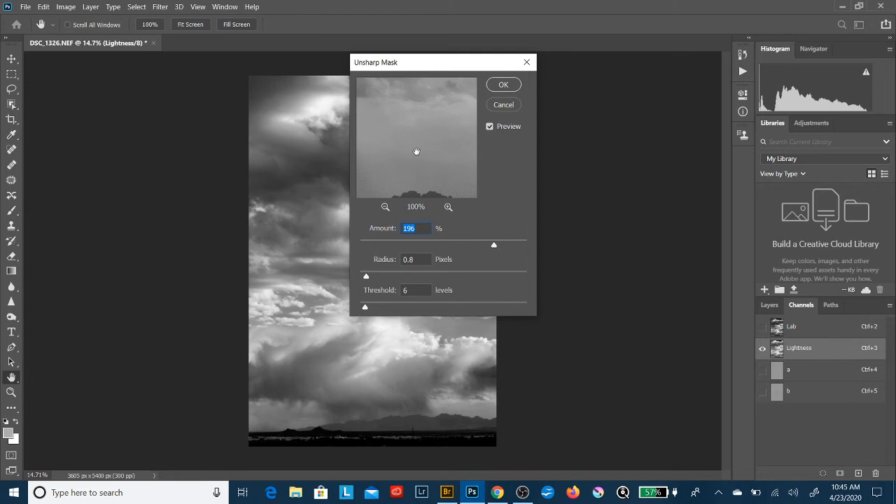
pyautogui.moveTo(417, 151); pyautogui.dragTo(418, 95)
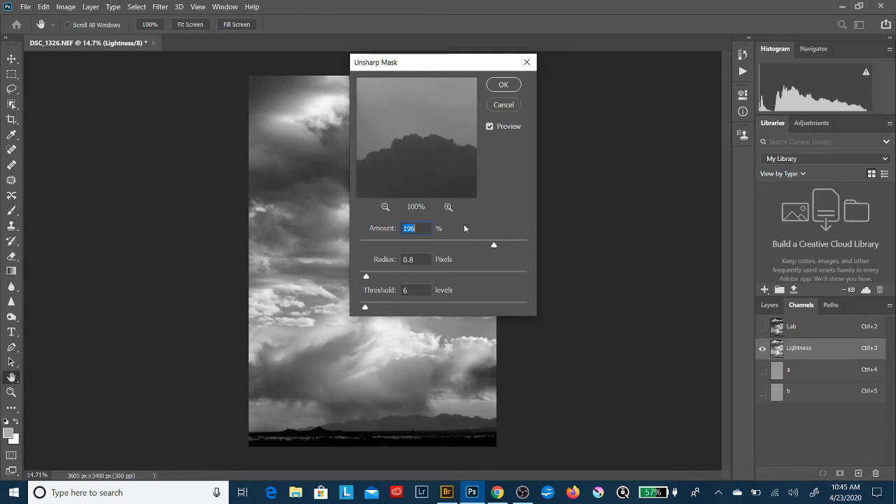
pyautogui.moveTo(492, 244); pyautogui.dragTo(495, 245)
pyautogui.click(468, 244)
pyautogui.moveTo(467, 246); pyautogui.dragTo(457, 246)
pyautogui.click(504, 85)
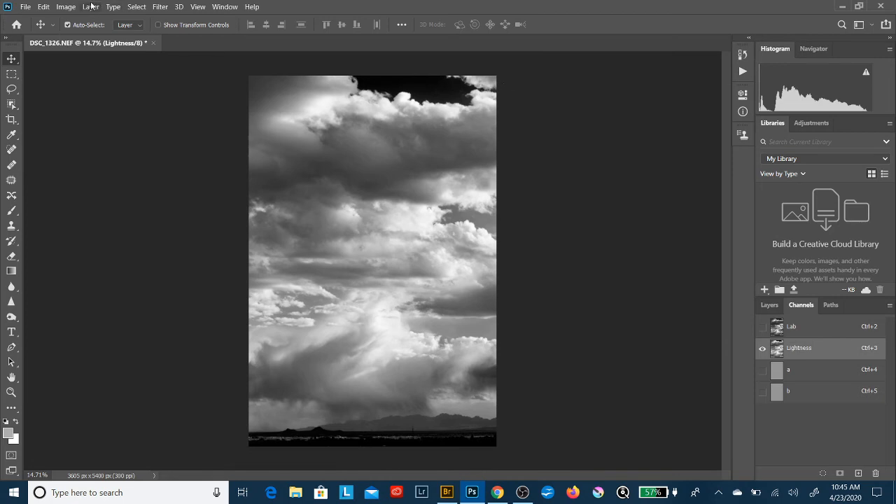
# Step: Convert the sharpened cloud image back to RGB Color mode
pyautogui.click(64, 7)
pyautogui.moveTo(74, 19)
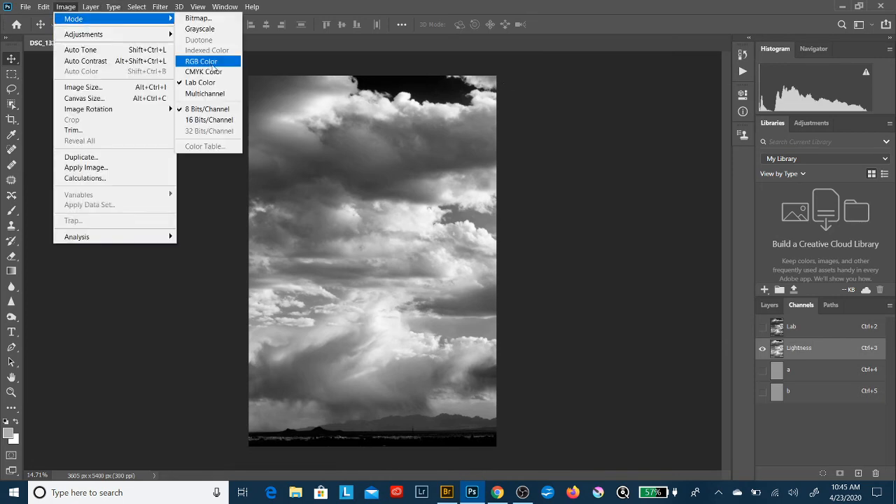
pyautogui.click(220, 64)
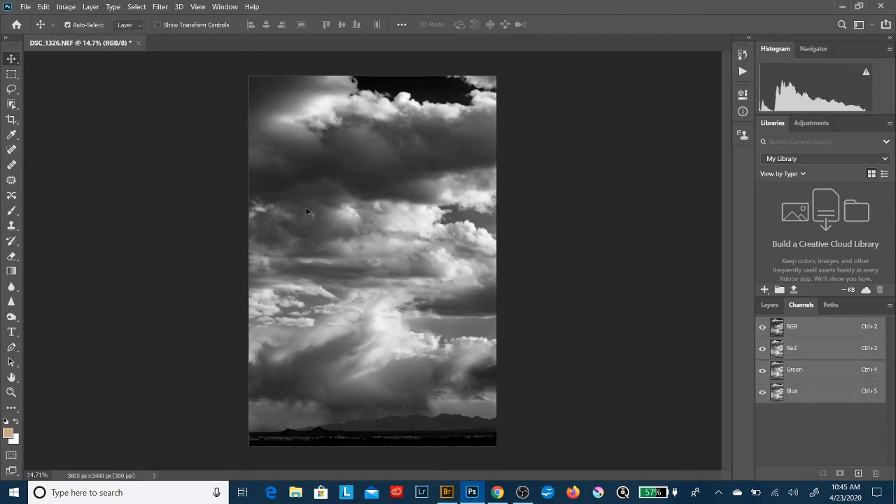
# Step: Examine the sharpened clouds, mountains and horizon at 50% magnification, from the foreground up to the top of the sky and back
pyautogui.click(12, 392)
pyautogui.click(360, 378)
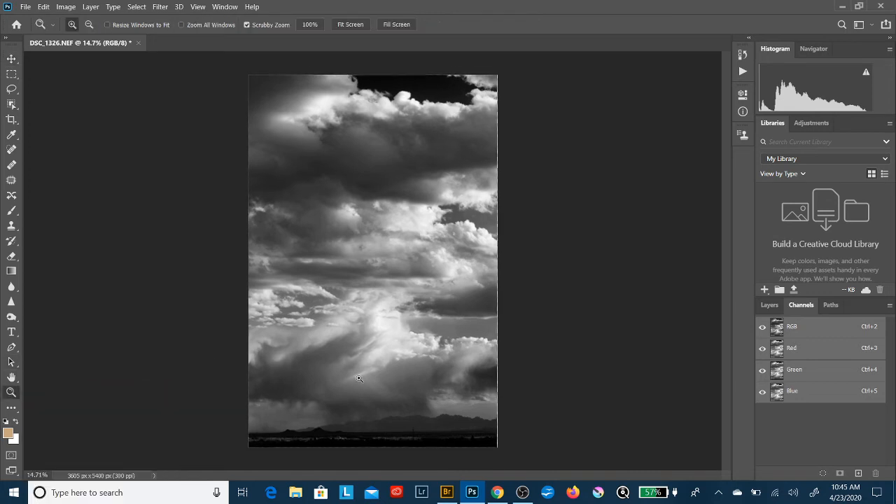
pyautogui.moveTo(359, 378); pyautogui.dragTo(359, 378)
pyautogui.scroll(-2, 359, 378)
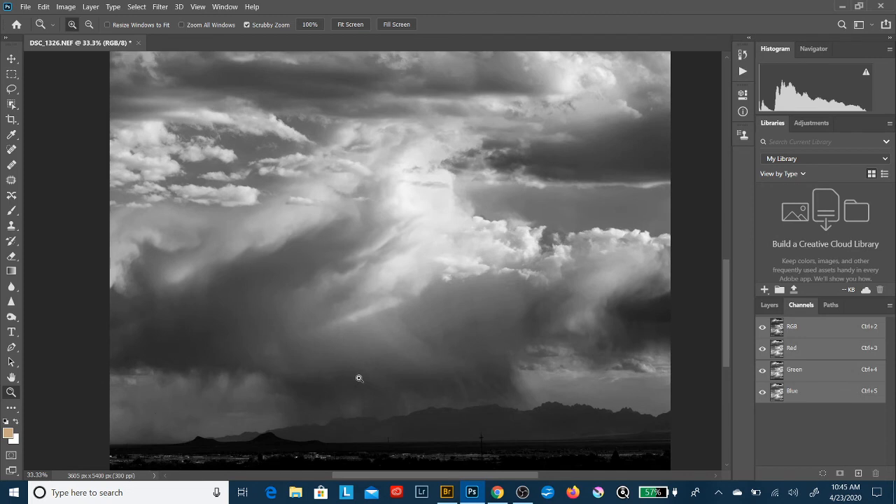
pyautogui.click(399, 381)
pyautogui.scroll(-1, 400, 381)
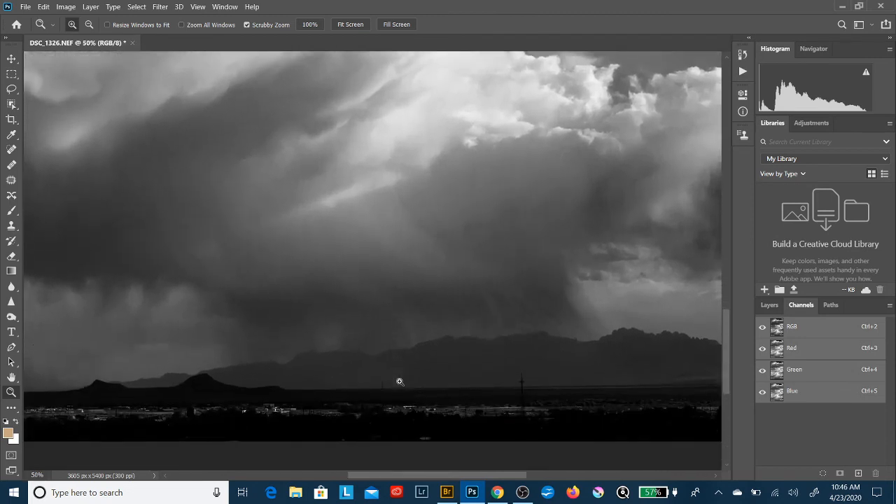
pyautogui.scroll(4, 400, 380)
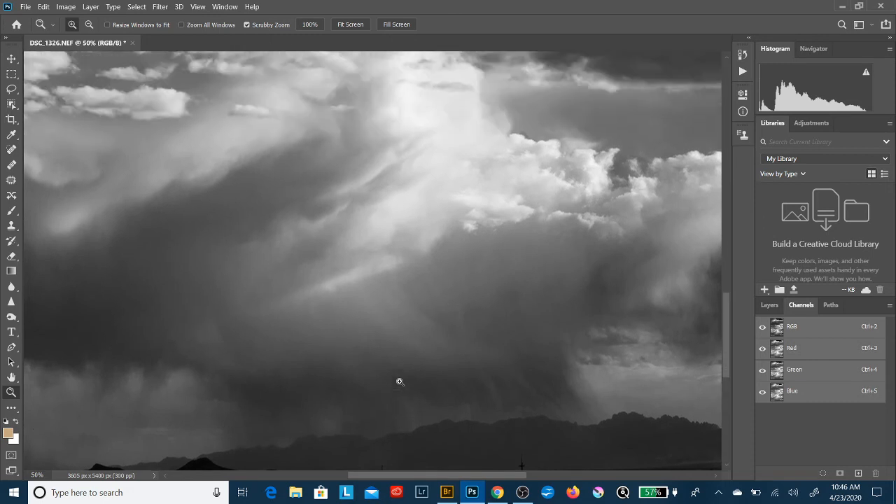
pyautogui.scroll(8, 399, 381)
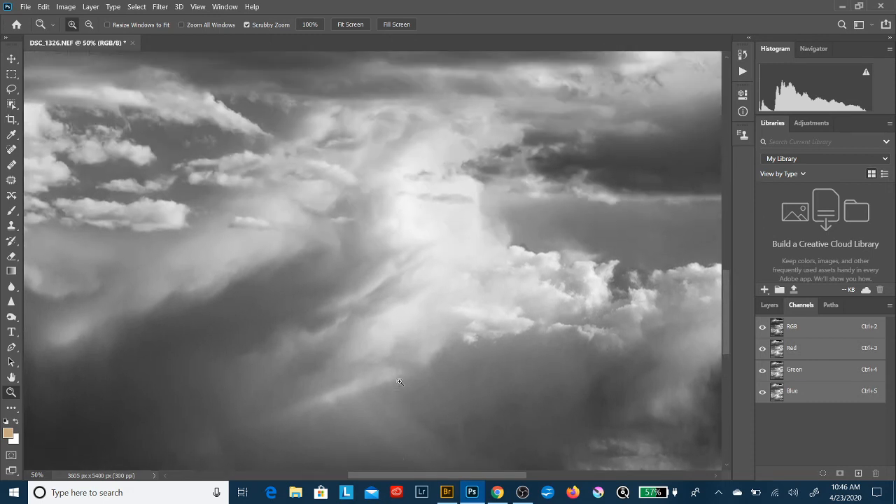
pyautogui.scroll(6, 400, 381)
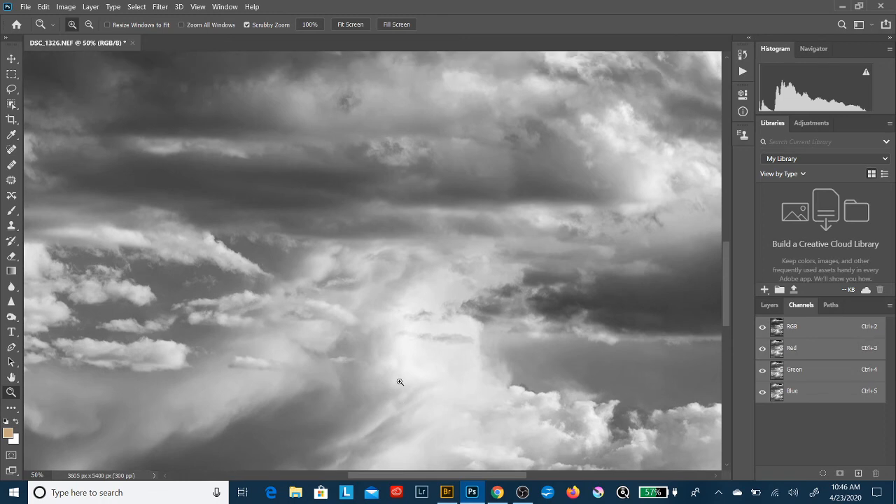
pyautogui.scroll(8, 399, 381)
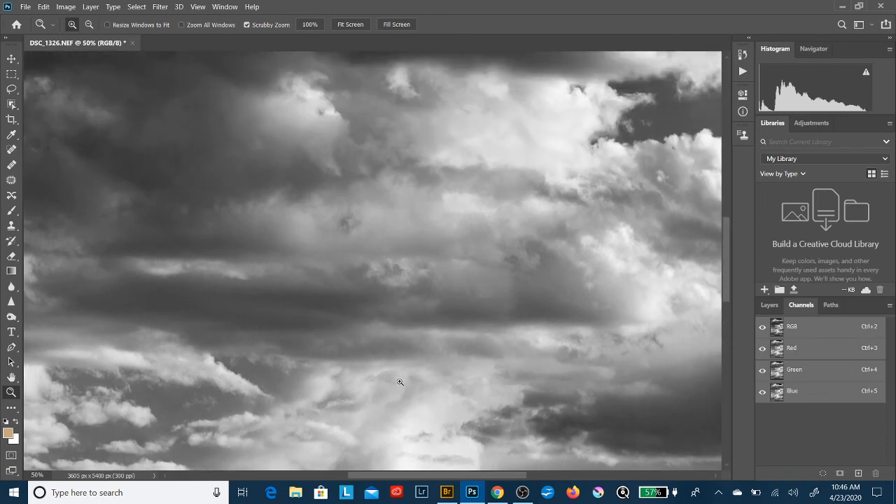
pyautogui.scroll(10, 400, 381)
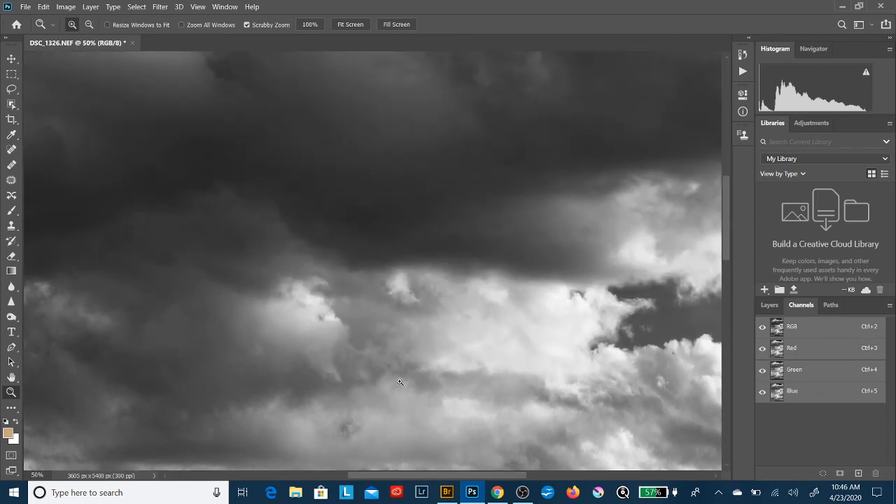
pyautogui.scroll(15, 399, 381)
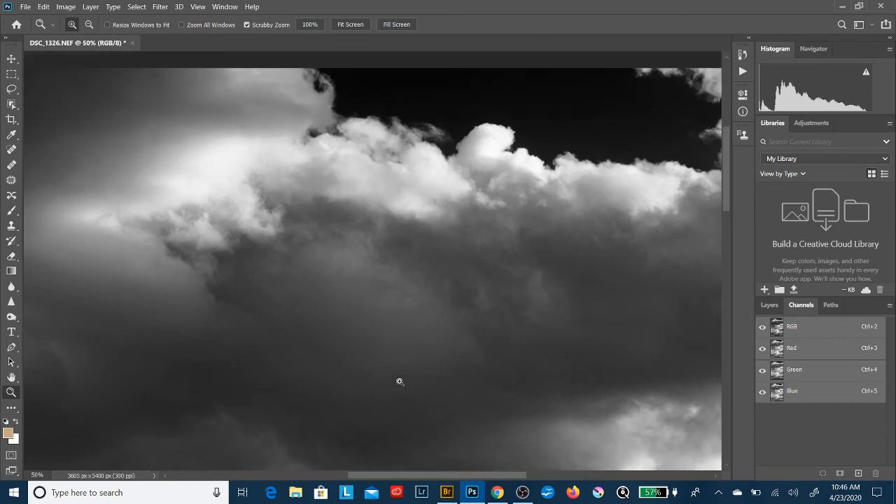
pyautogui.scroll(-3, 400, 381)
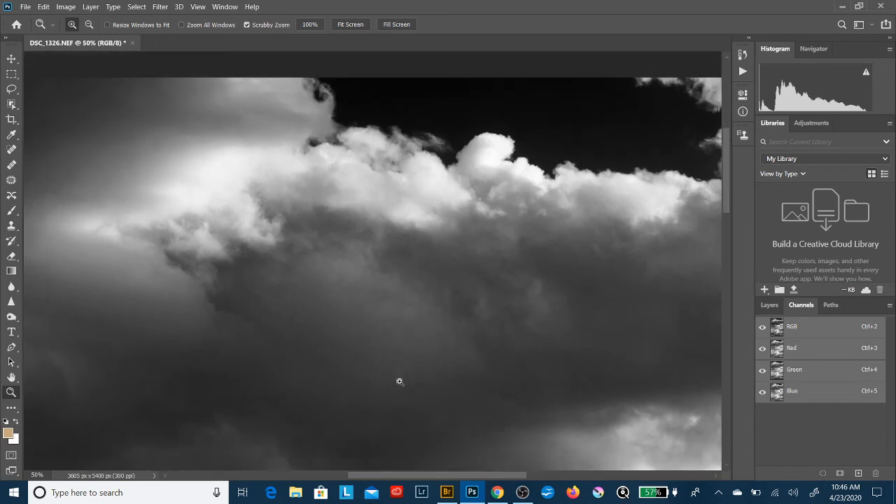
pyautogui.scroll(-12, 400, 381)
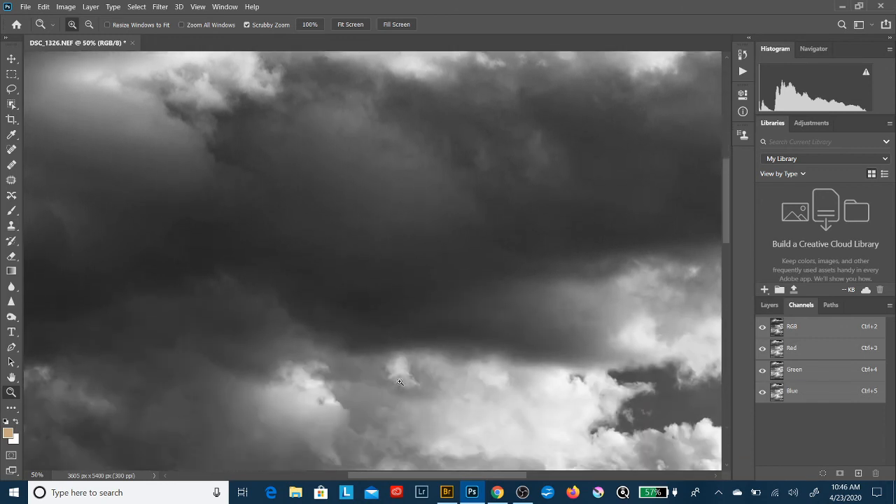
pyautogui.scroll(-14, 400, 381)
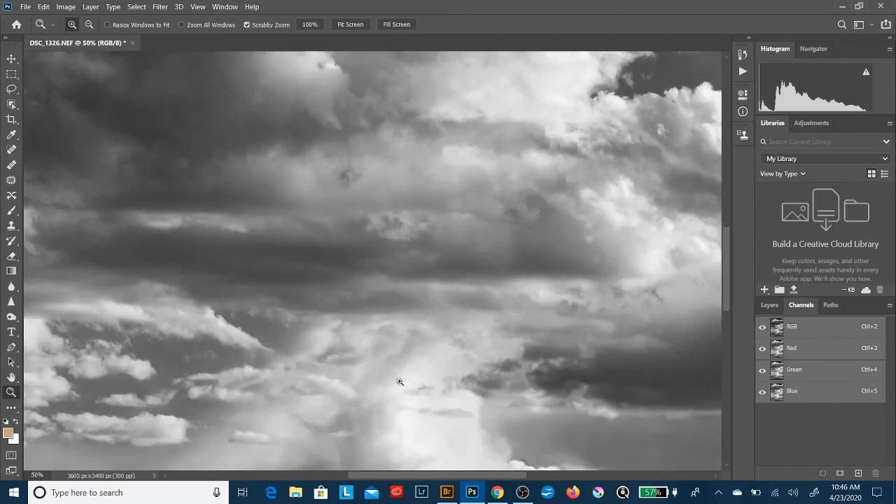
pyautogui.scroll(-12, 400, 382)
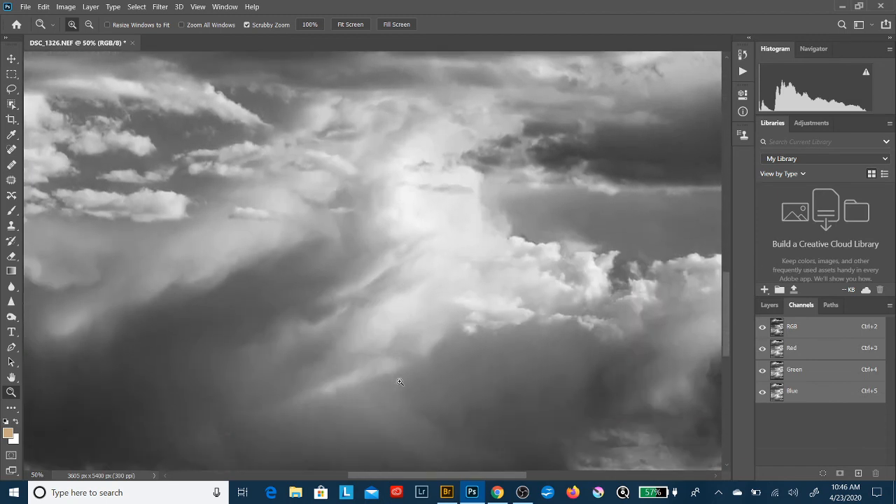
pyautogui.scroll(-5, 399, 381)
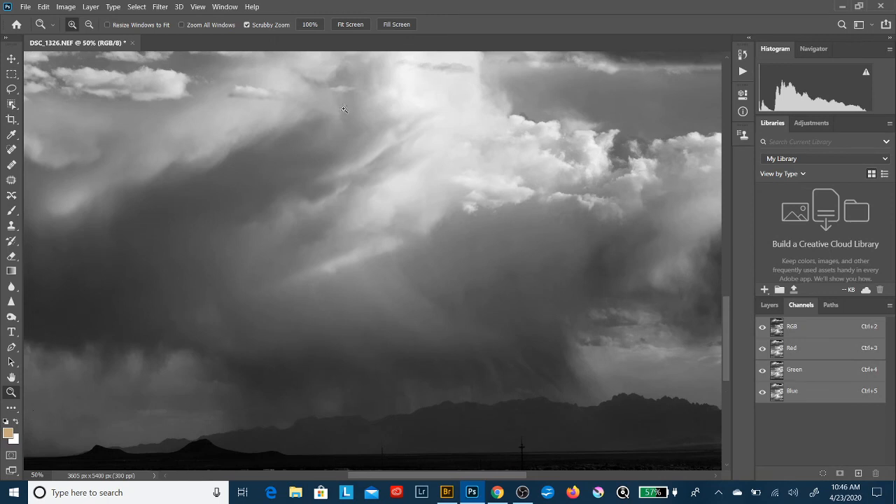
# Step: Choose the Camera Roll folder in Pictures as the location for a JPEG copy of the finished cloud image
pyautogui.click(315, 24)
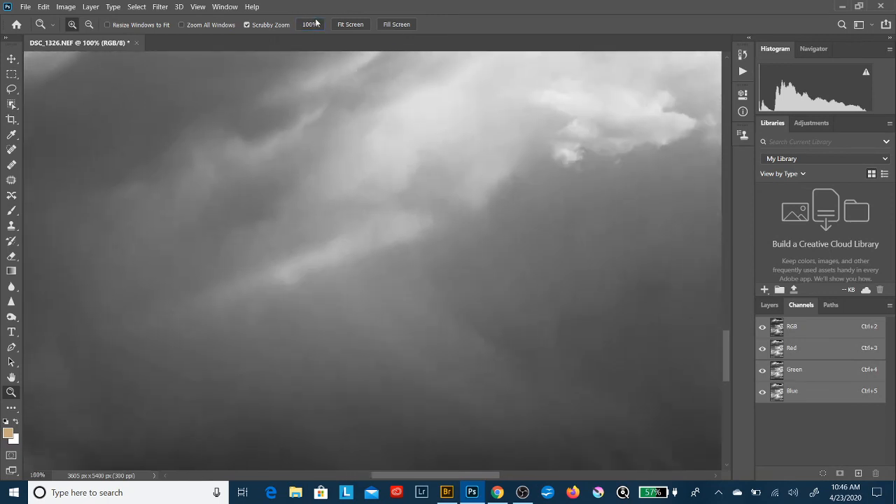
pyautogui.click(357, 26)
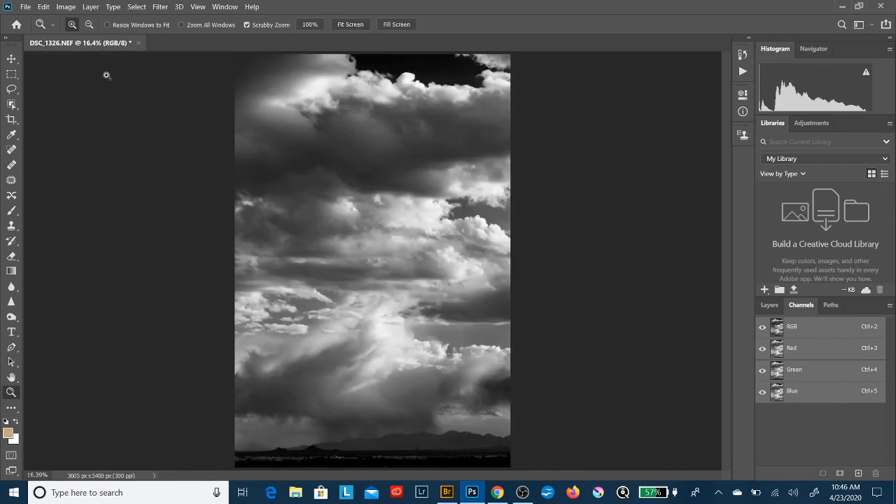
pyautogui.click(25, 6)
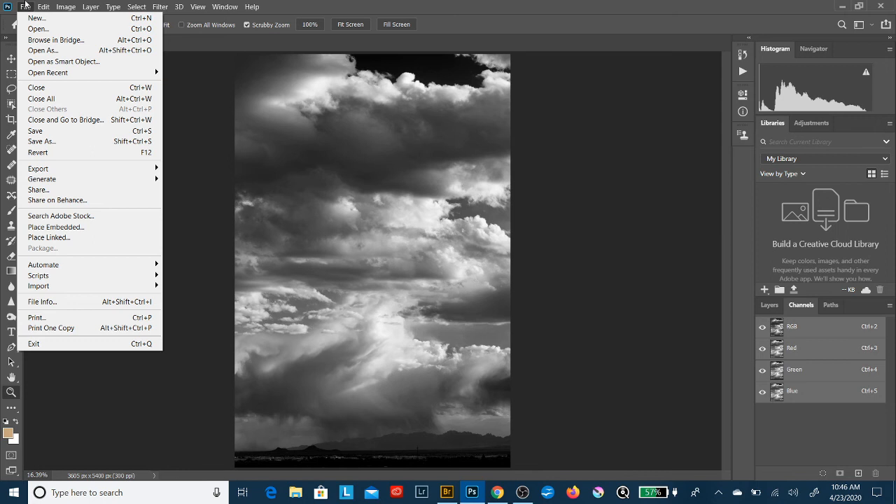
pyautogui.moveTo(62, 73)
pyautogui.click(47, 143)
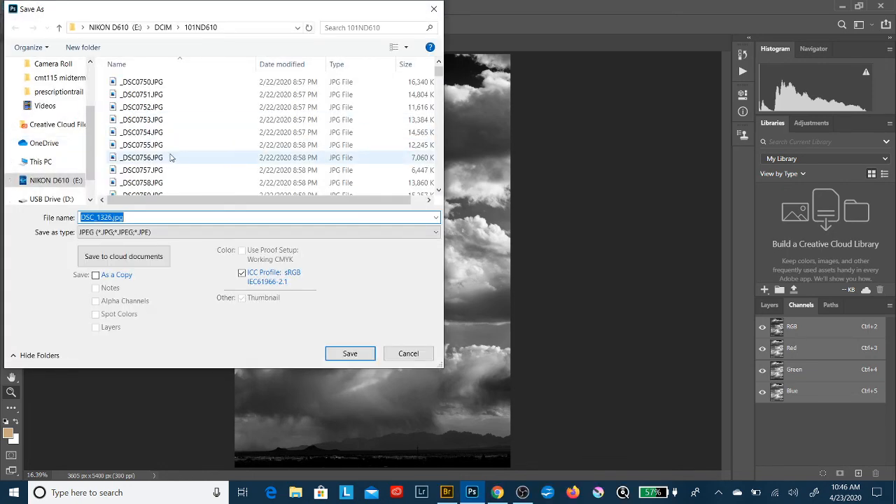
pyautogui.scroll(2, 39, 111)
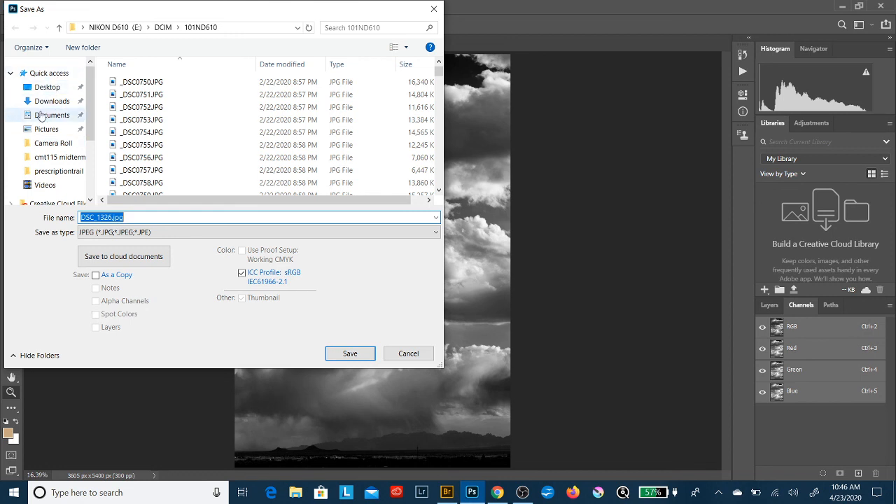
pyautogui.click(40, 129)
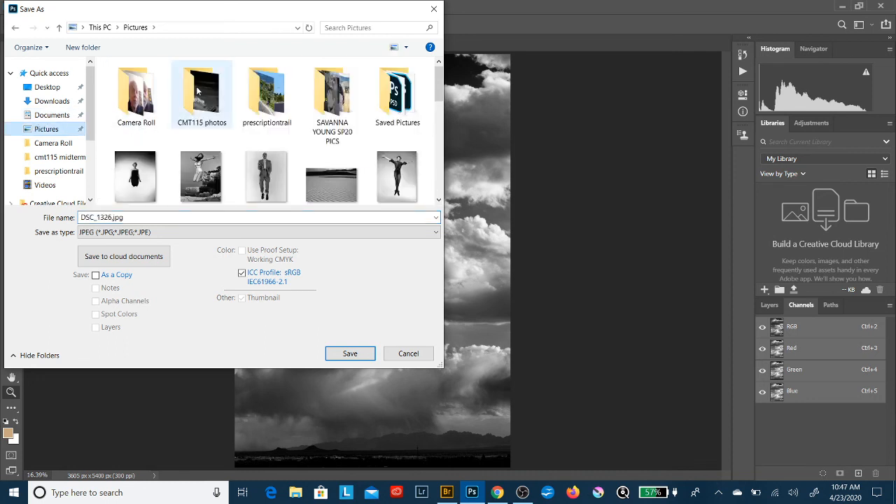
pyautogui.click(138, 101)
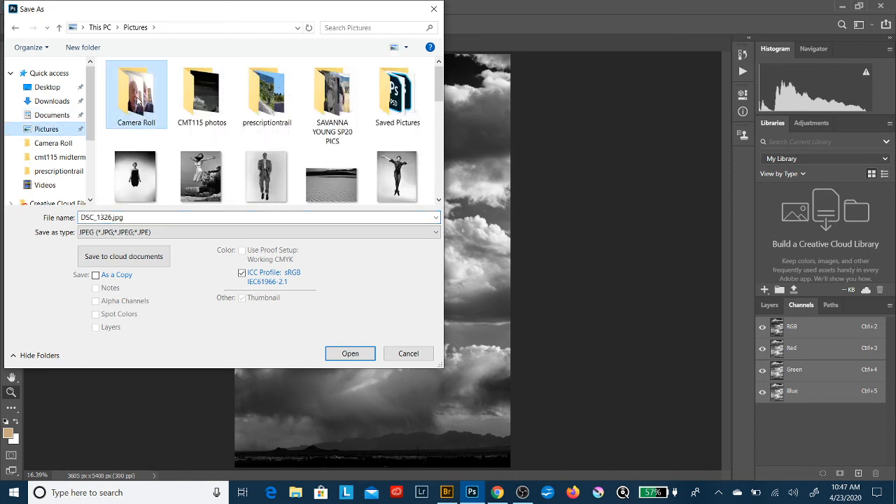
pyautogui.click(354, 359)
# Step: Save the image as DSC_1326.jpg with Maximum JPEG quality at the large-file end of the range, in Baseline Optimized format
pyautogui.click(350, 354)
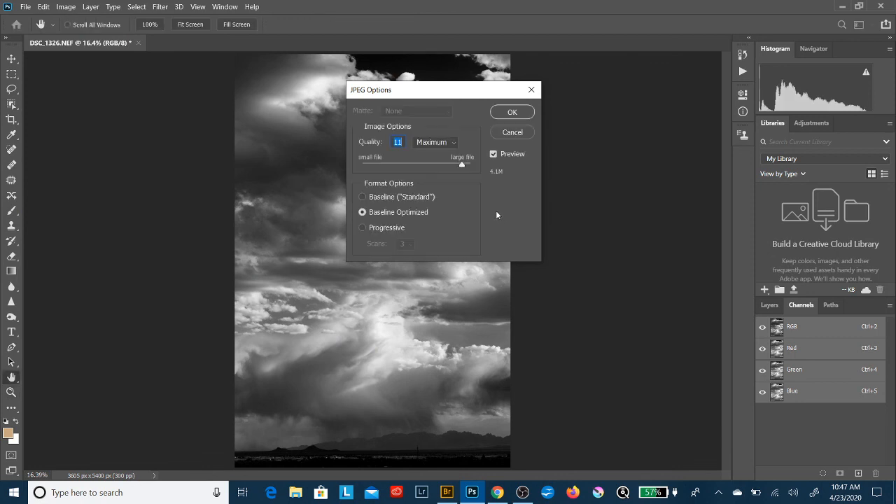
pyautogui.click(469, 165)
pyautogui.click(512, 114)
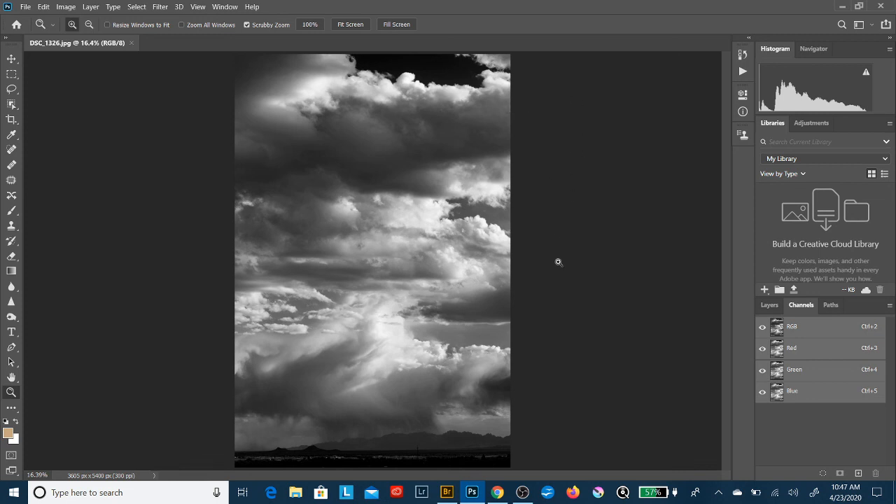
pyautogui.click(523, 492)
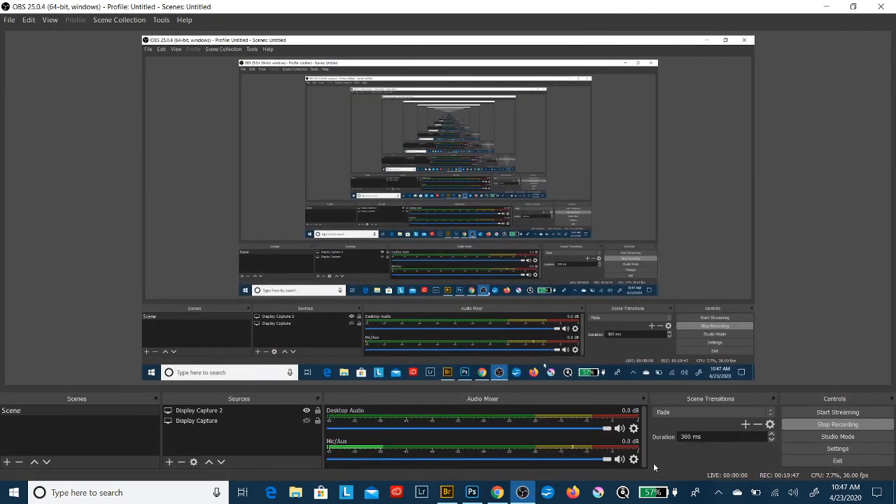